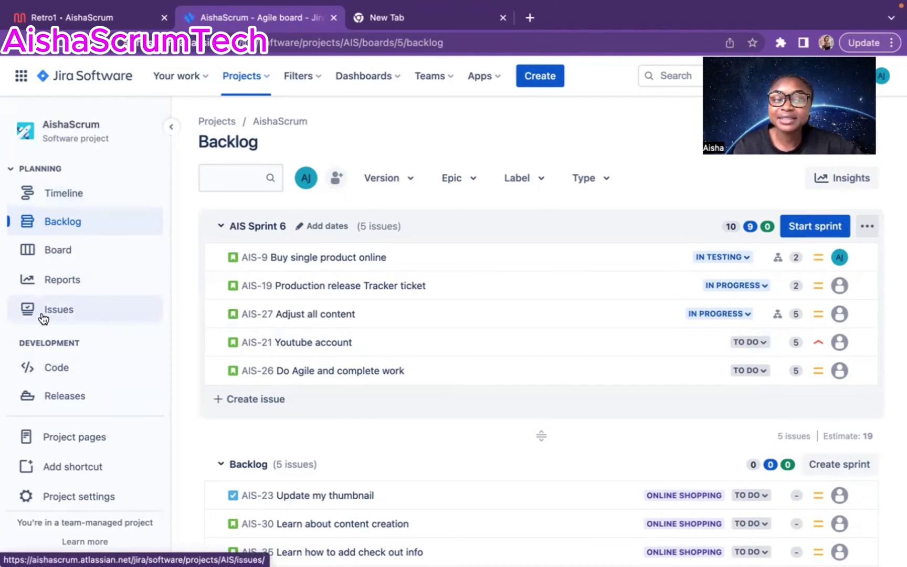
Step: Open the AishaScrum project's issue list and start a bulk change of all 32 issues
{"action": "left_click", "coordinate": [61, 315]}
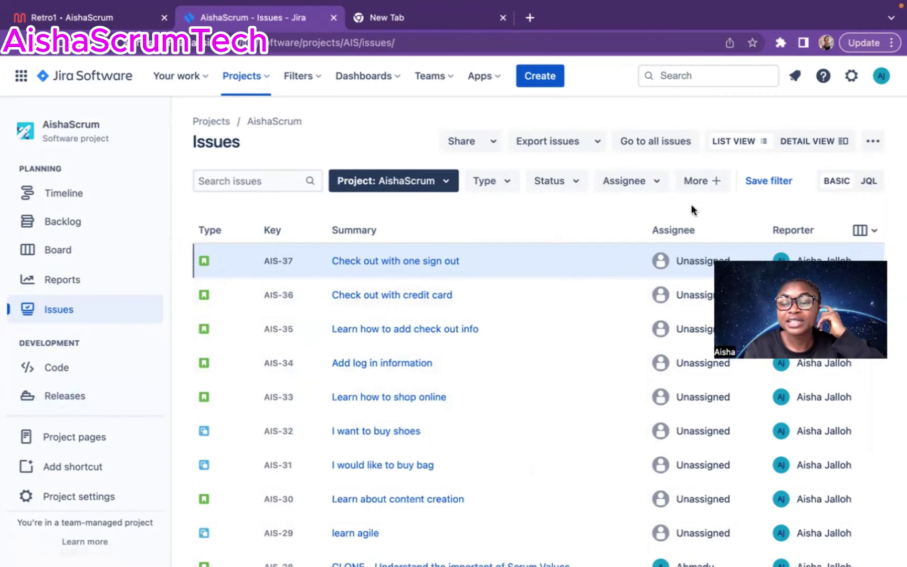
{"action": "left_click", "coordinate": [873, 143]}
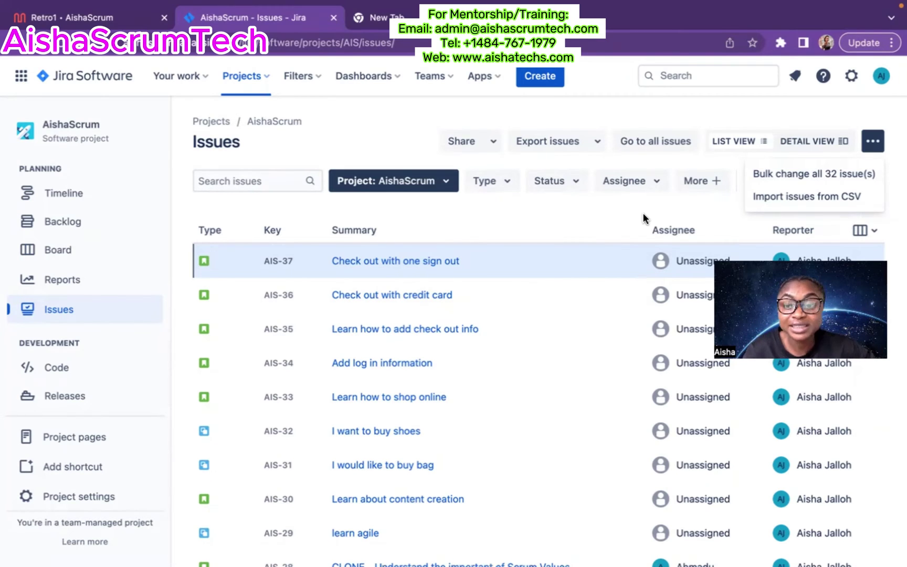
{"action": "left_click", "coordinate": [773, 175]}
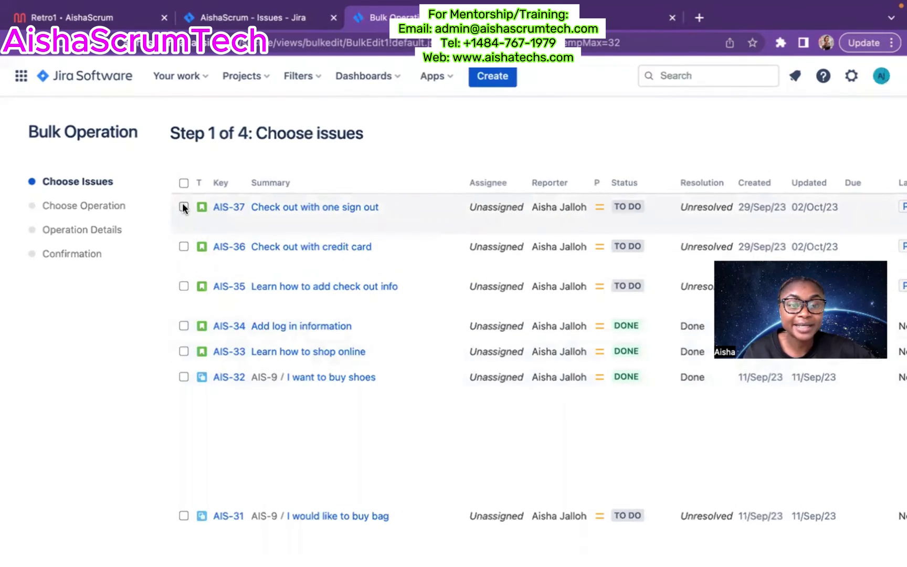
Step: Select issues AIS-26, AIS-27 and AIS-28 individually for the bulk operation
{"action": "scroll", "coordinate": [205, 379], "scroll_direction": "down", "scroll_amount": 5}
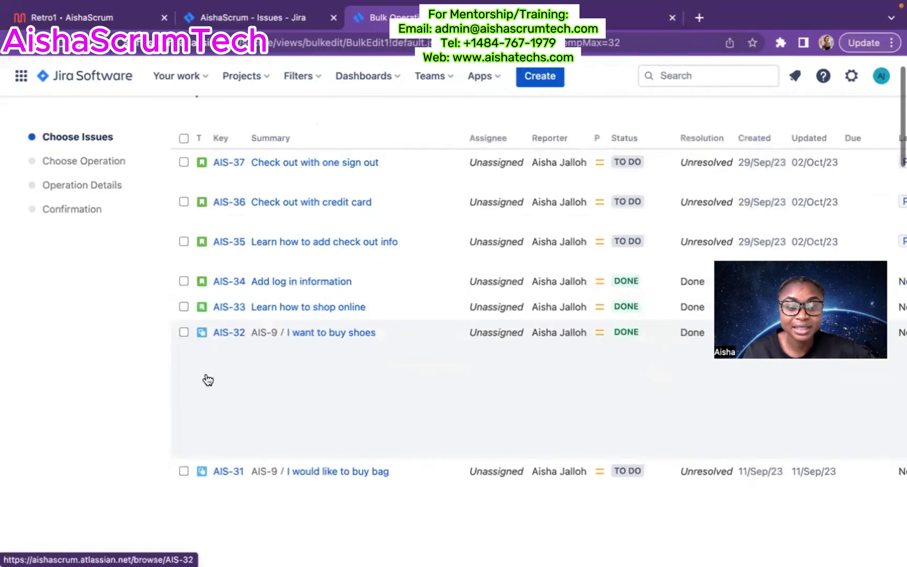
{"action": "scroll", "coordinate": [181, 410], "scroll_direction": "down", "scroll_amount": 15}
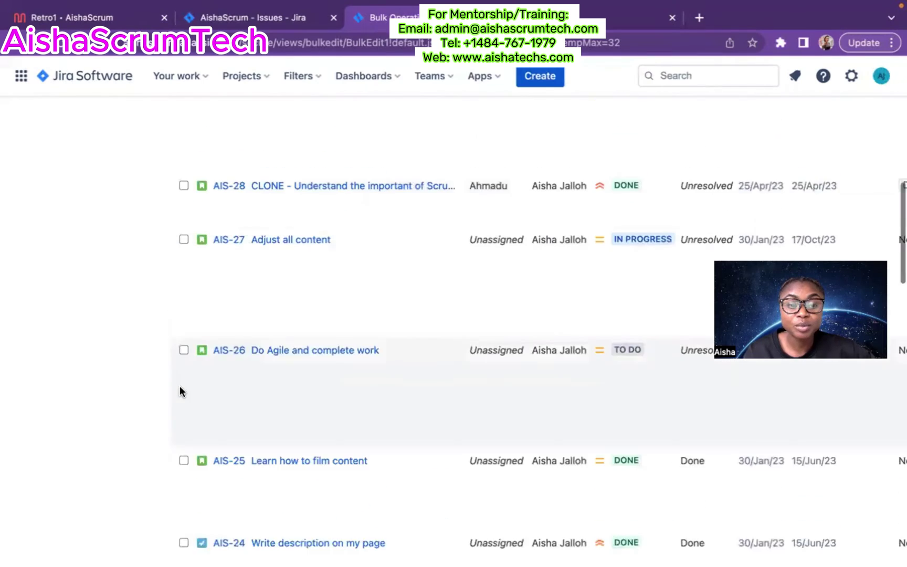
{"action": "left_click", "coordinate": [184, 329]}
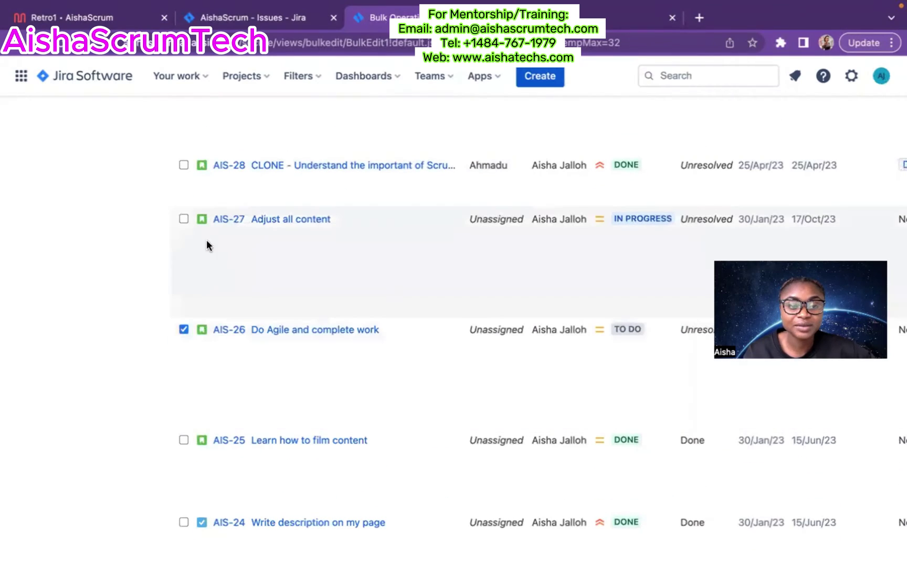
{"action": "left_click", "coordinate": [183, 218]}
{"action": "left_click", "coordinate": [183, 164]}
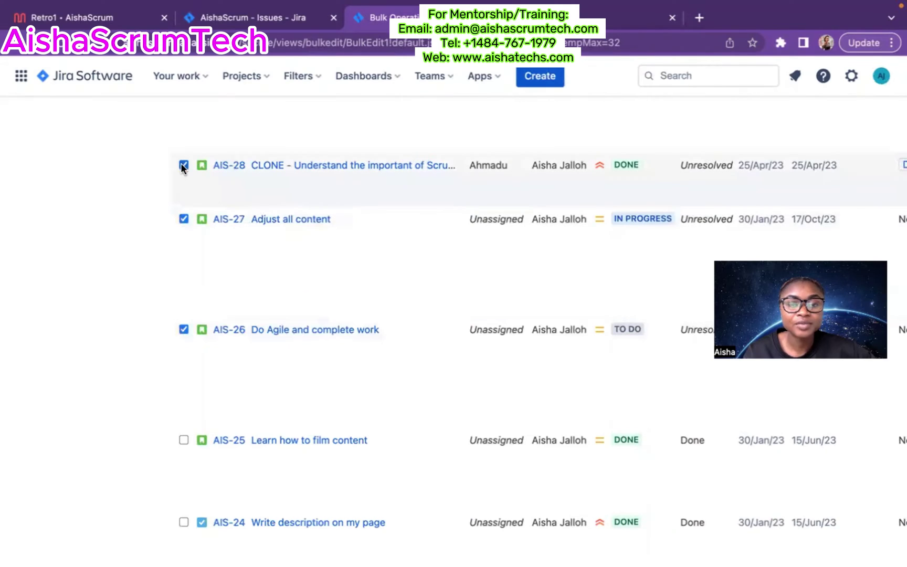
{"action": "scroll", "coordinate": [265, 220], "scroll_direction": "up", "scroll_amount": 12}
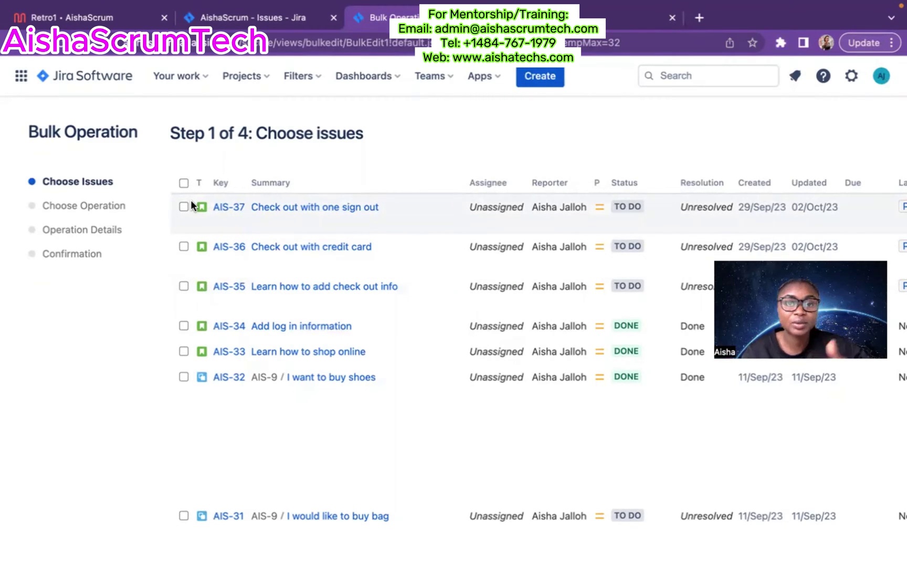
Step: Select all listed issues at once for the bulk operation and check the selection down to AIS-1
{"action": "left_click", "coordinate": [183, 183]}
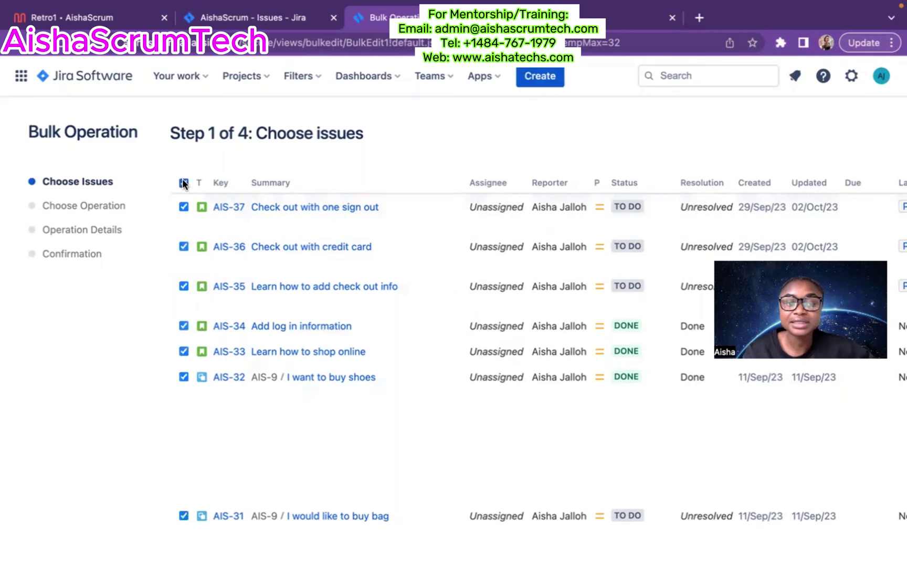
{"action": "scroll", "coordinate": [355, 407], "scroll_direction": "down", "scroll_amount": 8}
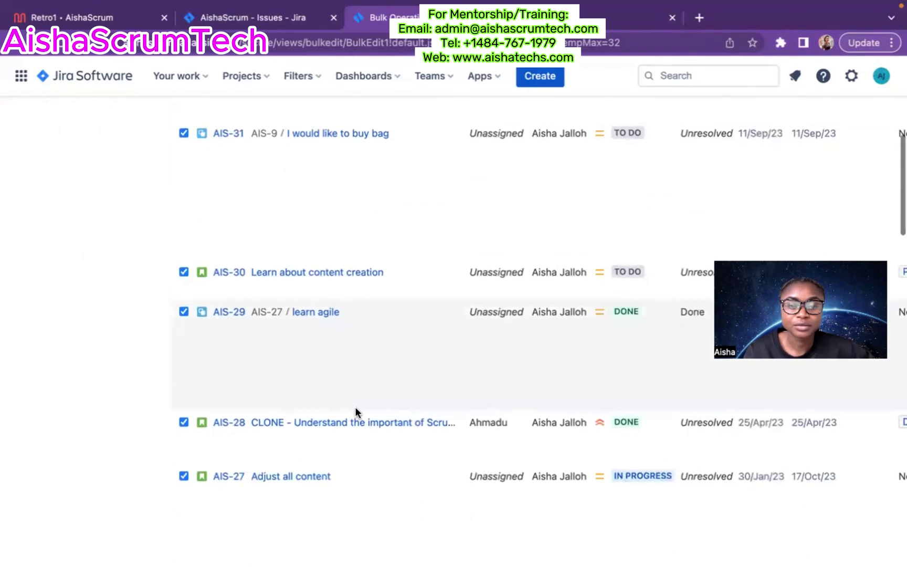
{"action": "scroll", "coordinate": [355, 406], "scroll_direction": "down", "scroll_amount": 10}
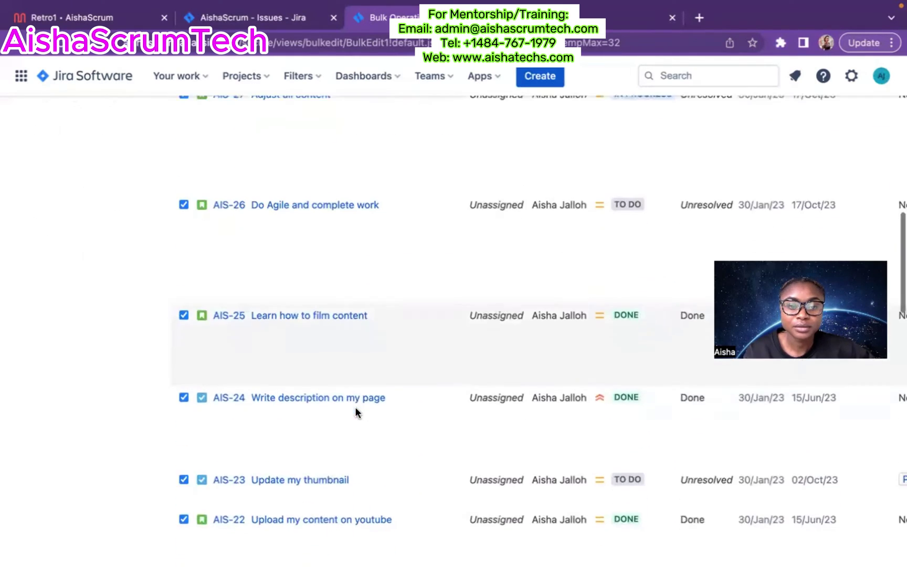
{"action": "scroll", "coordinate": [356, 413], "scroll_direction": "down", "scroll_amount": 10}
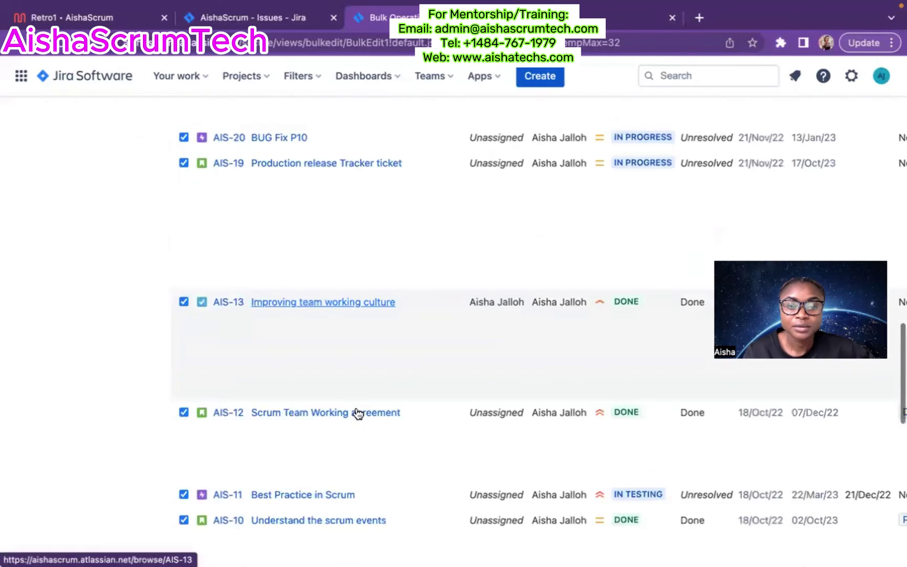
{"action": "scroll", "coordinate": [356, 412], "scroll_direction": "up", "scroll_amount": 15}
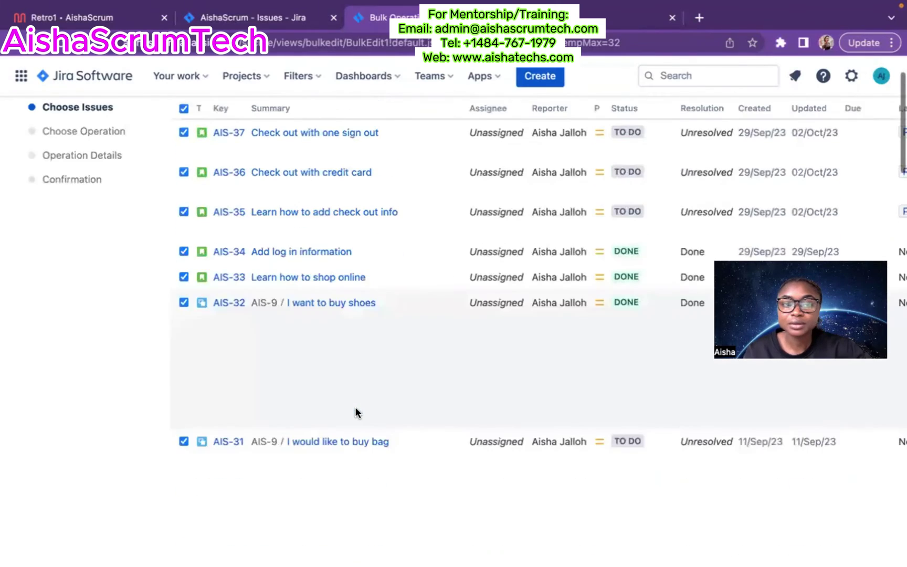
{"action": "scroll", "coordinate": [355, 412], "scroll_direction": "down", "scroll_amount": 20}
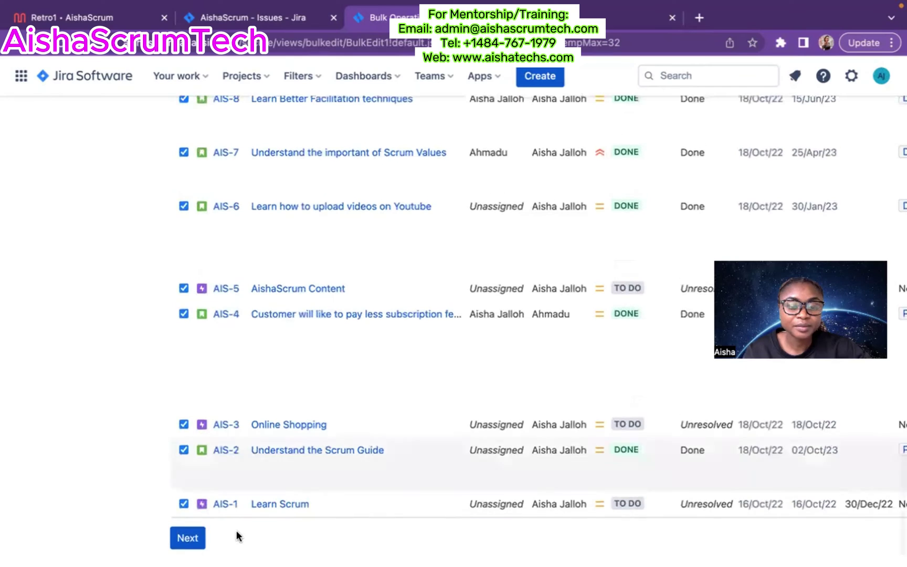
Step: Proceed with the selected issues and choose Move Issues as the bulk action
{"action": "left_click", "coordinate": [188, 538]}
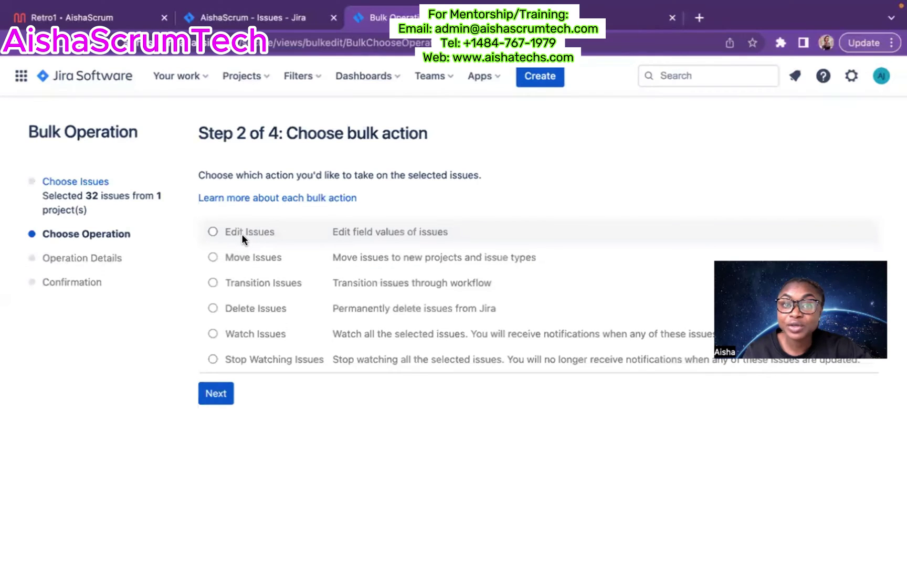
{"action": "left_click", "coordinate": [212, 258]}
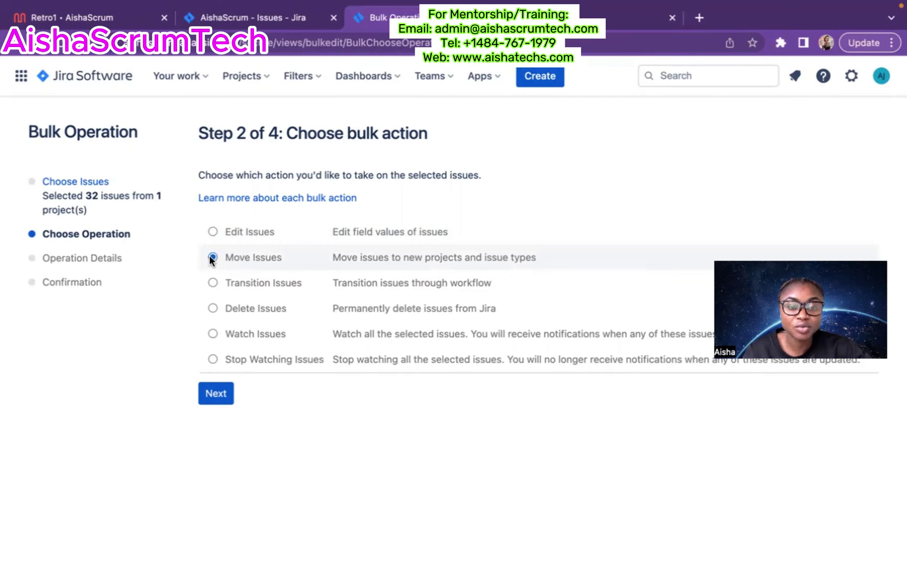
{"action": "left_click", "coordinate": [215, 396]}
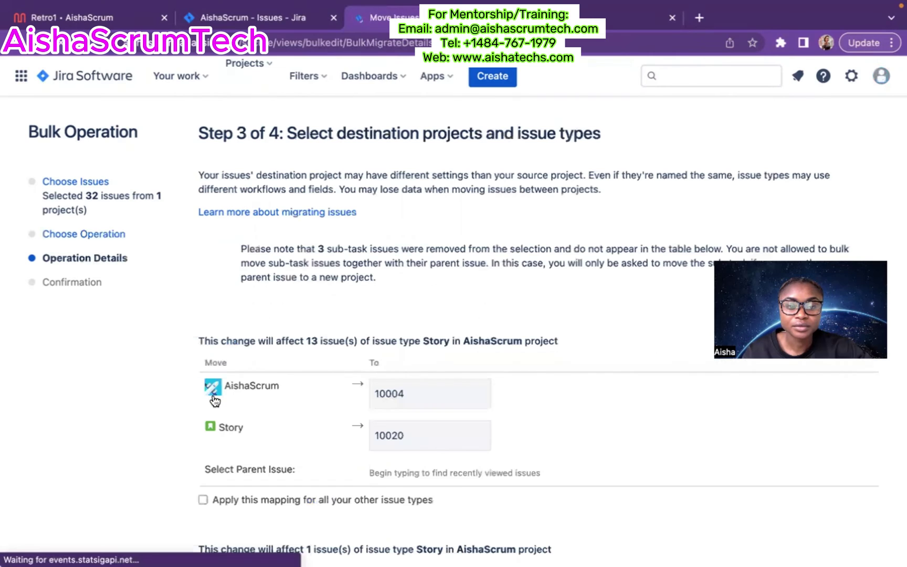
Step: Review the destination project and issue type mappings for the Story, Task and Epic groups
{"action": "scroll", "coordinate": [539, 391], "scroll_direction": "down", "scroll_amount": 5}
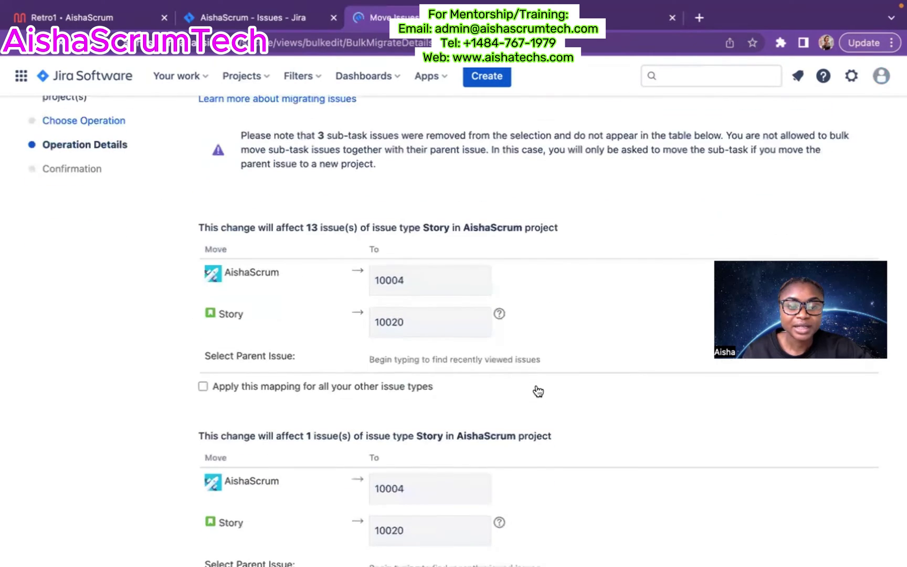
{"action": "scroll", "coordinate": [538, 391], "scroll_direction": "up", "scroll_amount": 3}
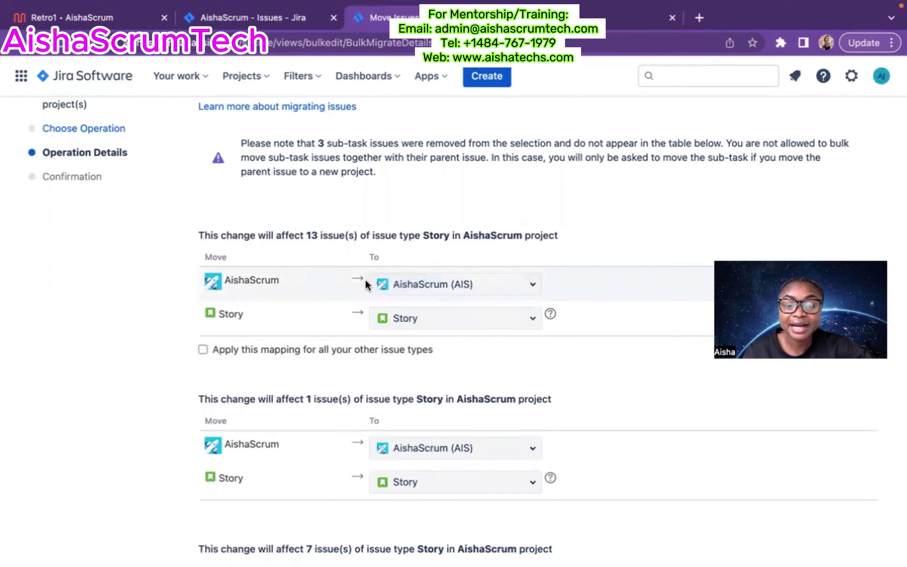
{"action": "scroll", "coordinate": [359, 348], "scroll_direction": "down", "scroll_amount": 2}
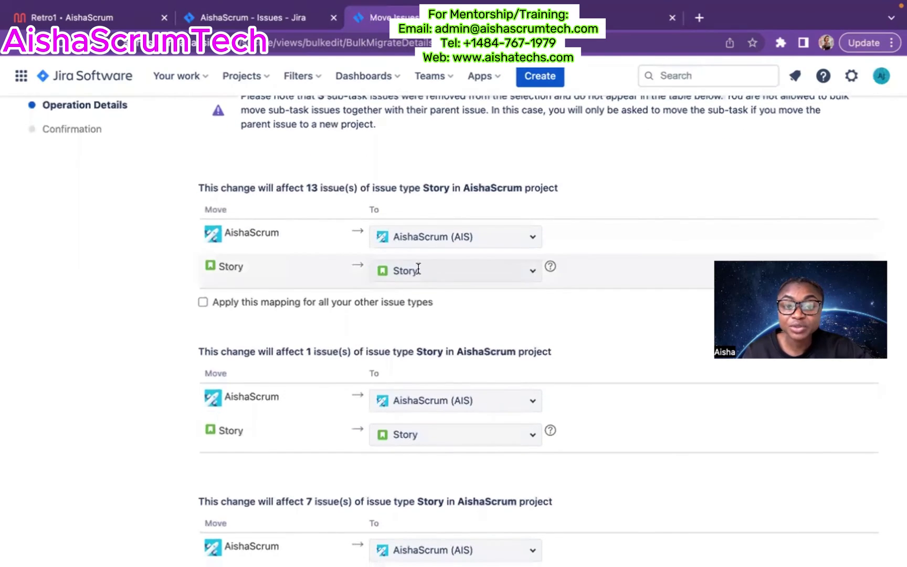
{"action": "scroll", "coordinate": [375, 311], "scroll_direction": "down", "scroll_amount": 4}
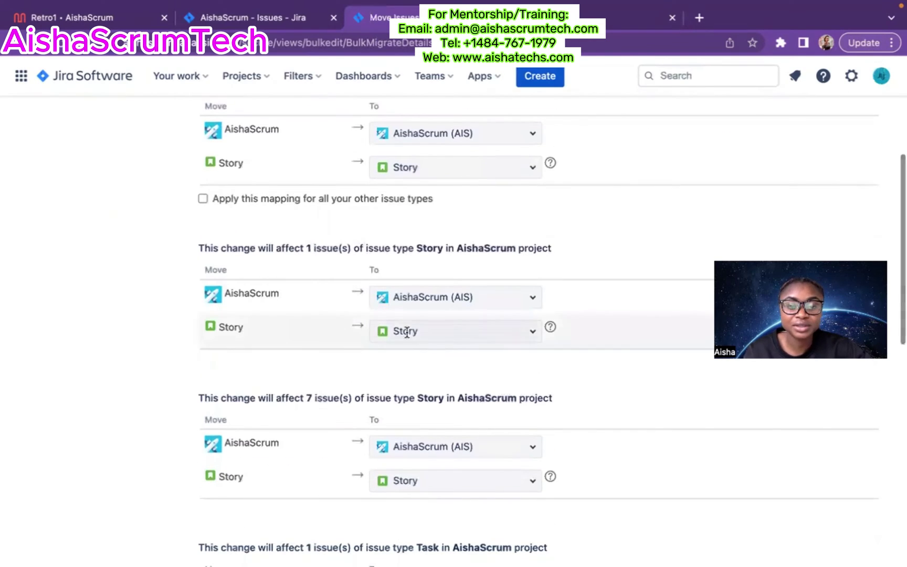
{"action": "scroll", "coordinate": [332, 369], "scroll_direction": "down", "scroll_amount": 15}
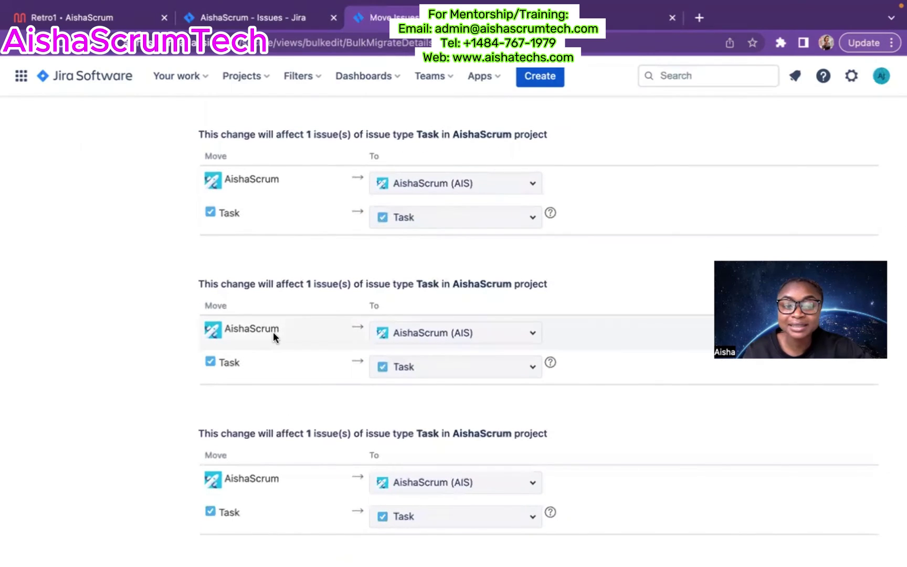
{"action": "scroll", "coordinate": [273, 332], "scroll_direction": "down", "scroll_amount": 7}
{"action": "scroll", "coordinate": [315, 489], "scroll_direction": "up", "scroll_amount": 1}
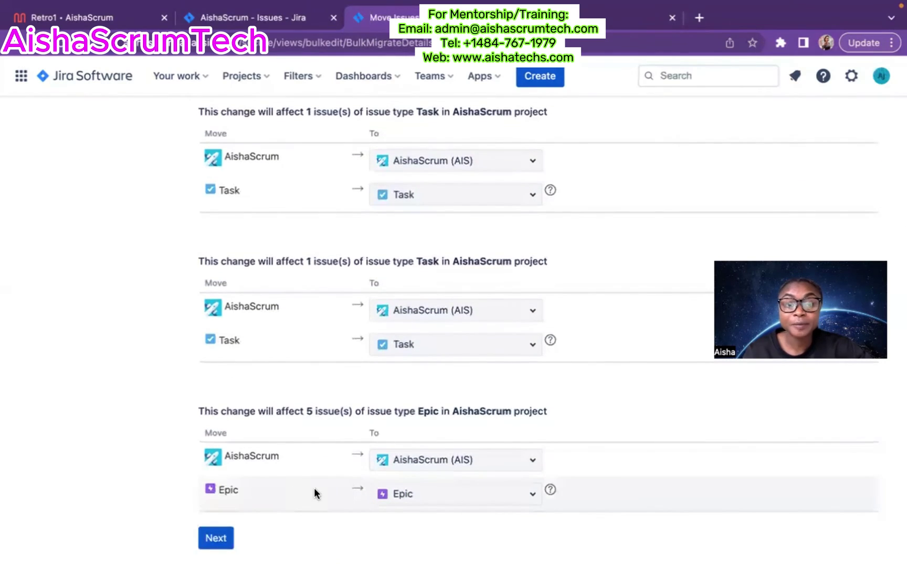
{"action": "scroll", "coordinate": [288, 369], "scroll_direction": "up", "scroll_amount": 20}
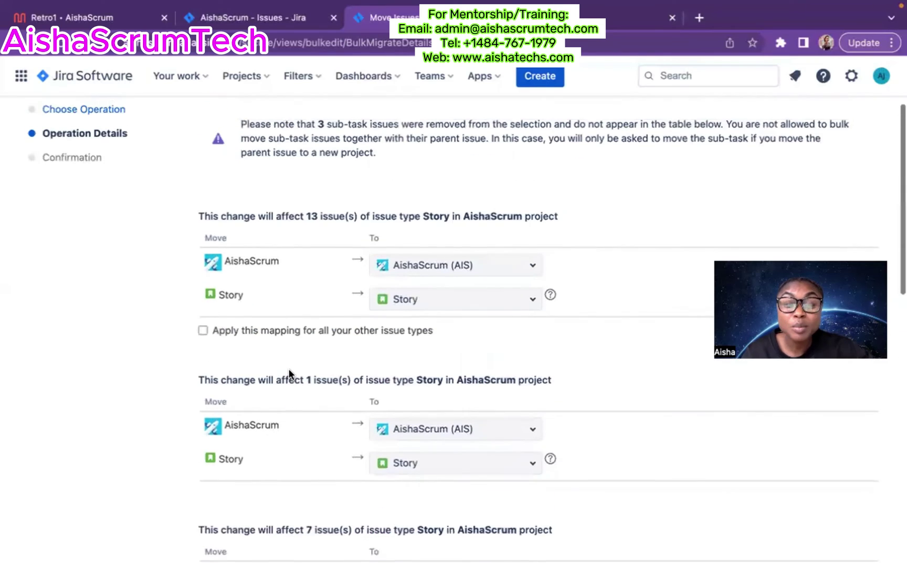
{"action": "scroll", "coordinate": [289, 371], "scroll_direction": "up", "scroll_amount": 1}
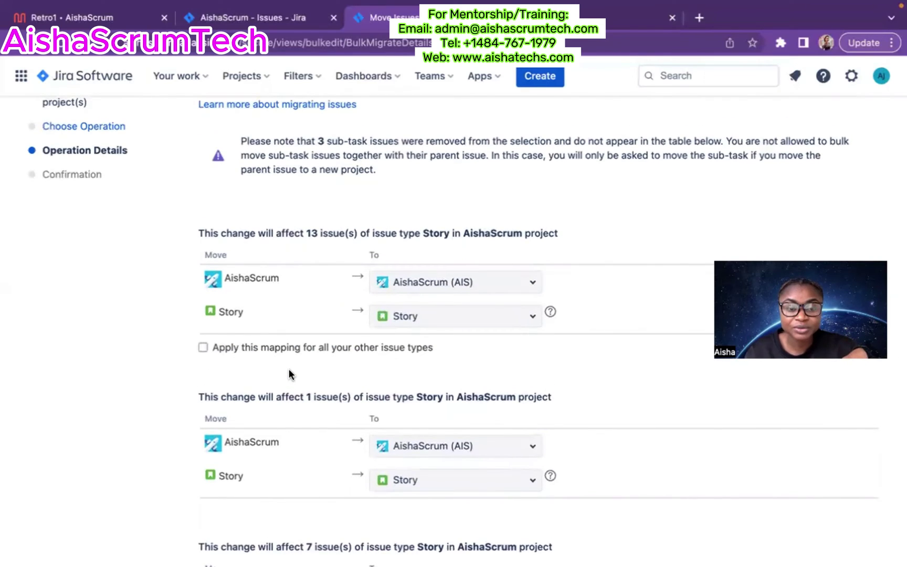
{"action": "scroll", "coordinate": [289, 369], "scroll_direction": "up", "scroll_amount": 2}
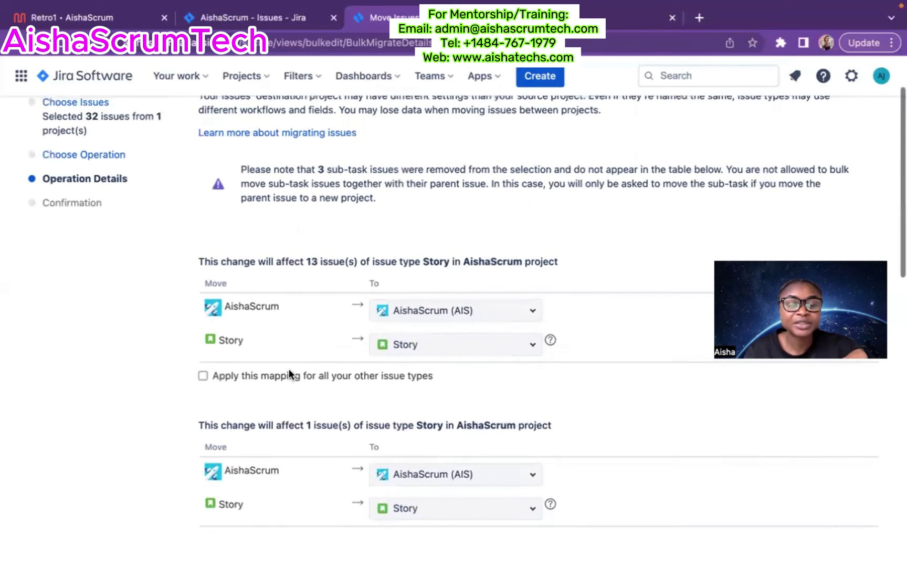
Step: Set the destination project of the group of 13 Story issues to AishaTech (SHTCH)
{"action": "left_click", "coordinate": [486, 312]}
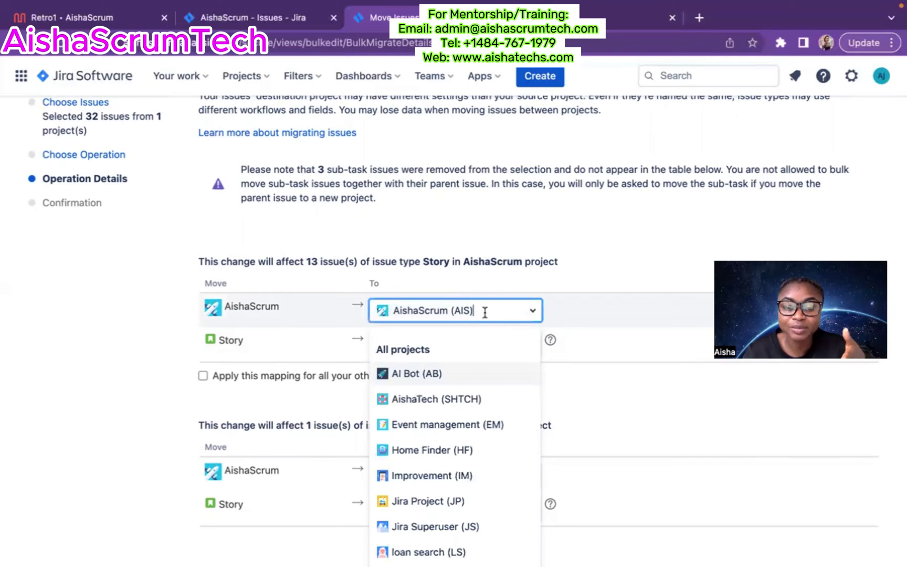
{"action": "scroll", "coordinate": [463, 460], "scroll_direction": "down", "scroll_amount": 2}
{"action": "scroll", "coordinate": [462, 462], "scroll_direction": "down", "scroll_amount": 2}
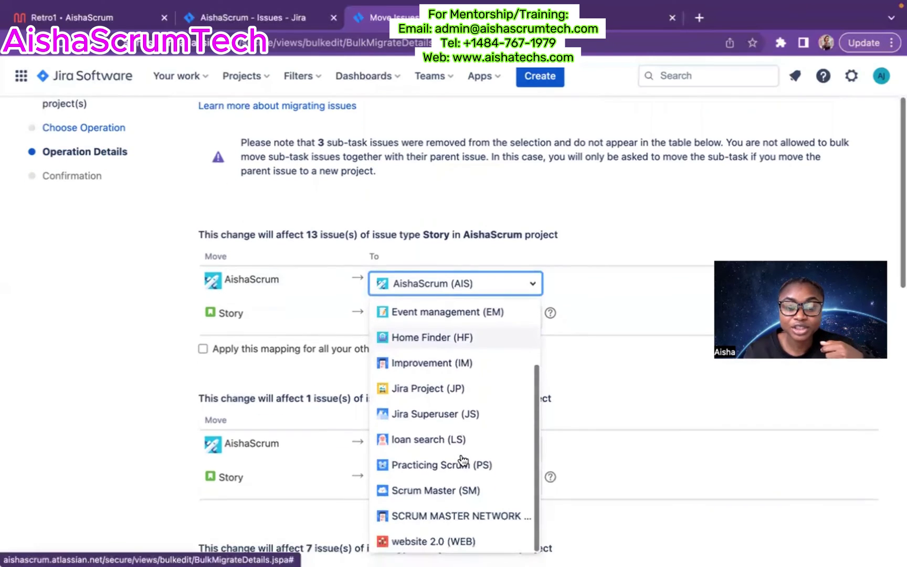
{"action": "scroll", "coordinate": [461, 435], "scroll_direction": "up", "scroll_amount": 3}
{"action": "scroll", "coordinate": [450, 429], "scroll_direction": "up", "scroll_amount": 2}
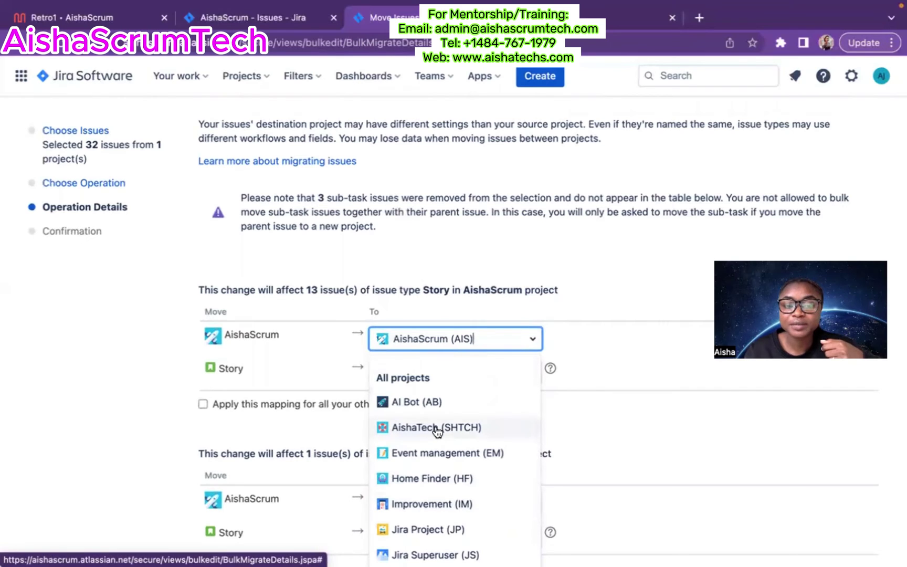
{"action": "left_click", "coordinate": [437, 428]}
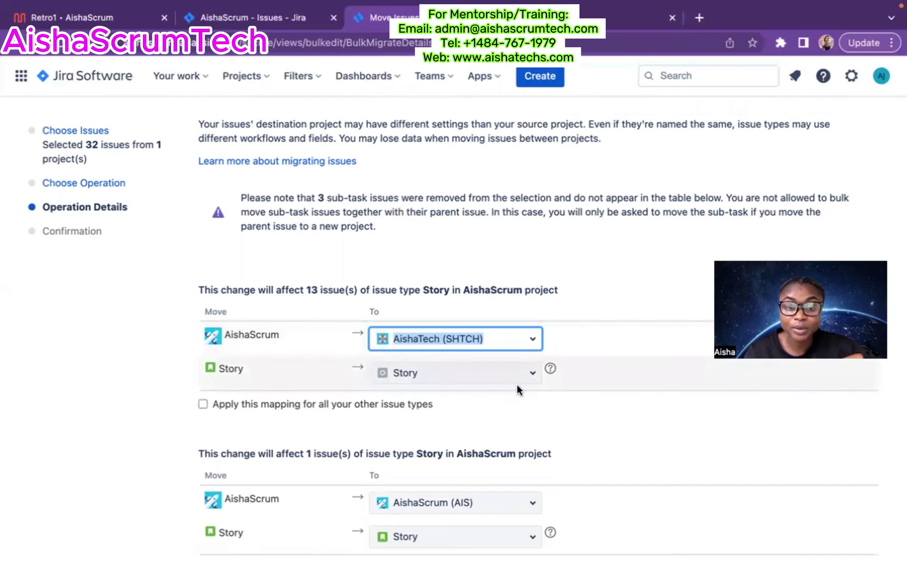
Step: Set the destination project of the single-issue Story group to AishaTech (SHTCH)
{"action": "scroll", "coordinate": [545, 395], "scroll_direction": "down", "scroll_amount": 3}
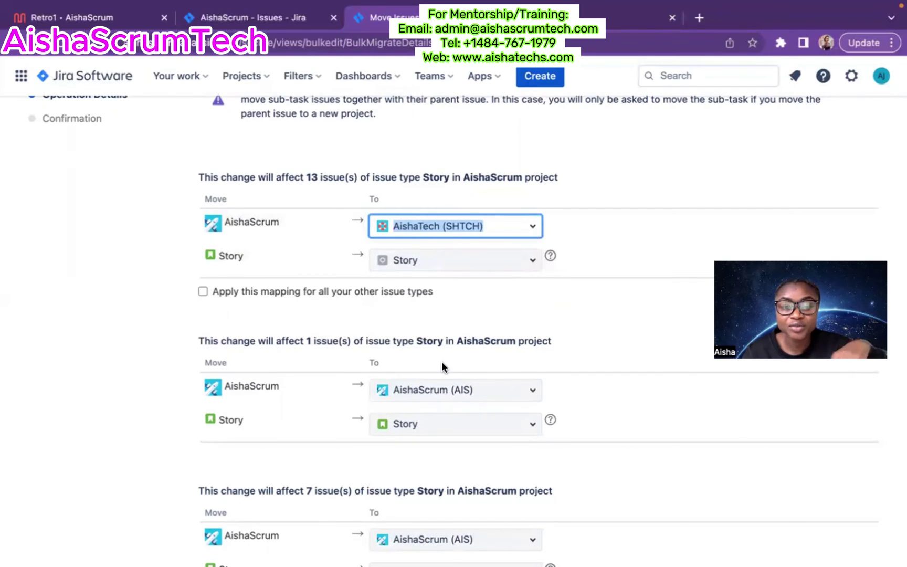
{"action": "scroll", "coordinate": [442, 362], "scroll_direction": "down", "scroll_amount": 1}
{"action": "scroll", "coordinate": [441, 365], "scroll_direction": "down", "scroll_amount": 2}
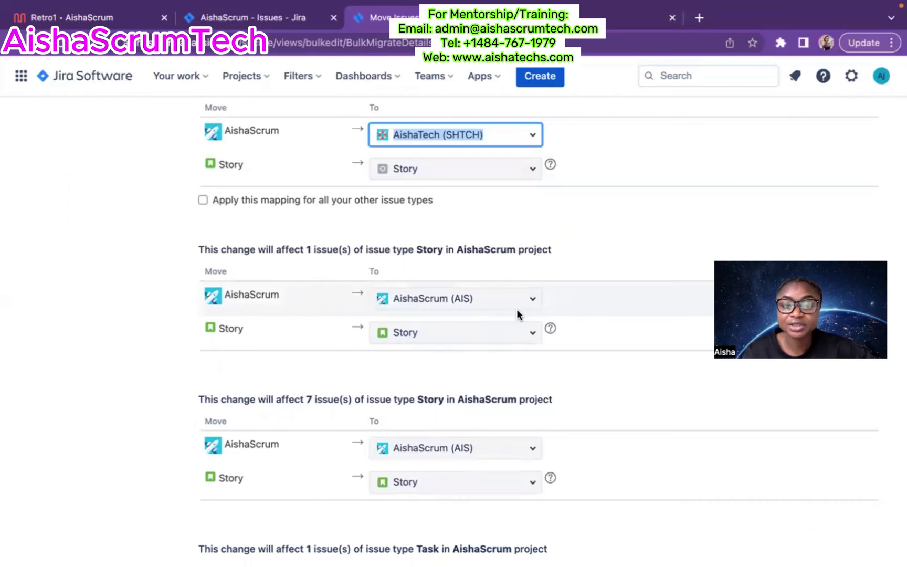
{"action": "left_click", "coordinate": [530, 303]}
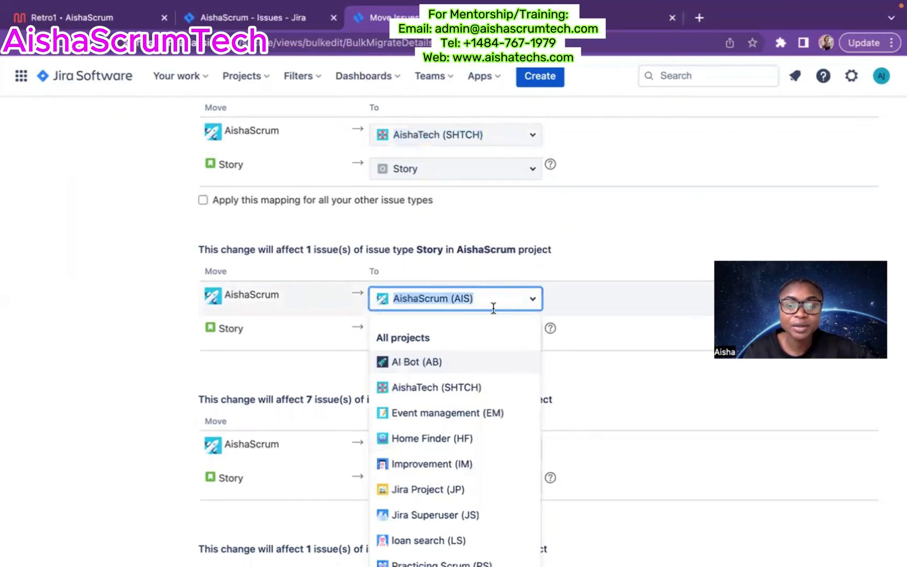
{"action": "left_click", "coordinate": [427, 387]}
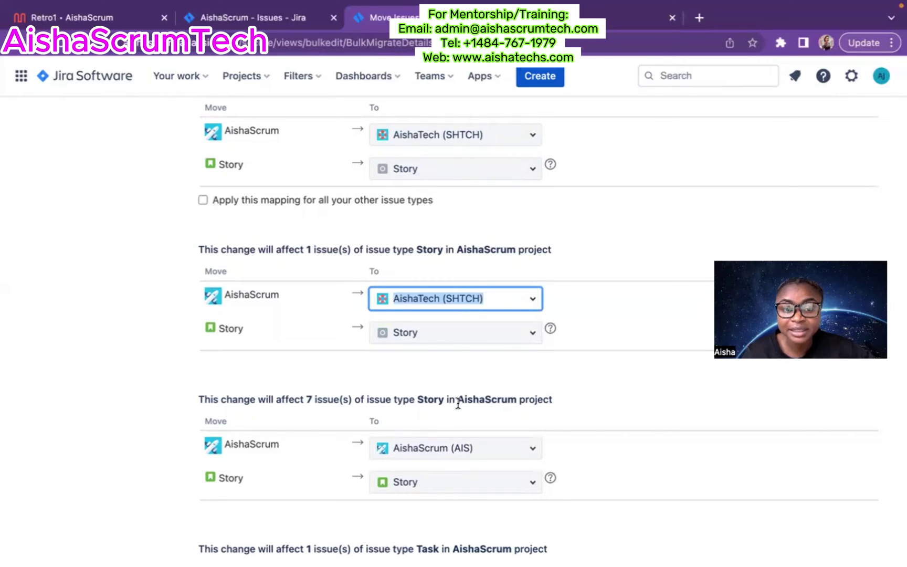
{"action": "scroll", "coordinate": [458, 404], "scroll_direction": "down", "scroll_amount": 5}
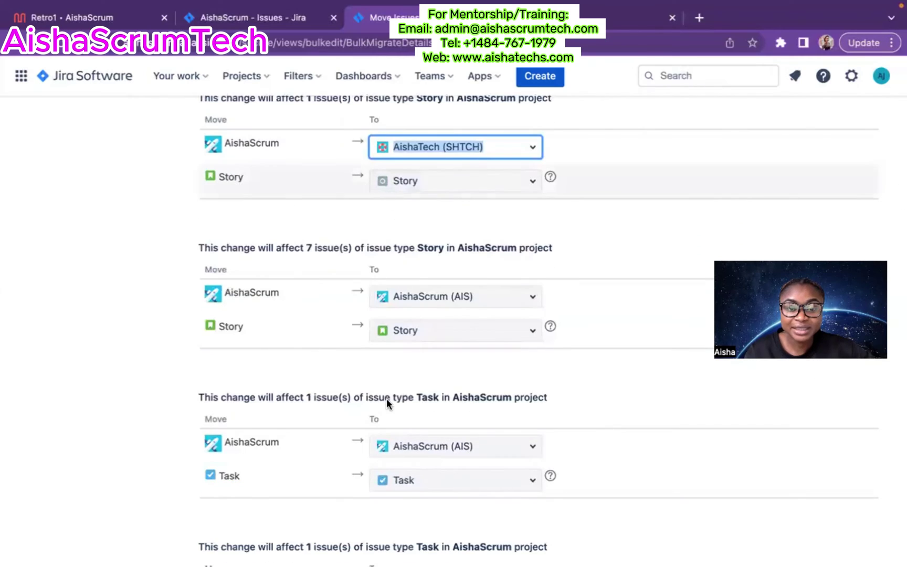
Step: Set the destination project of the group of 7 Story issues to AishaTech (SHTCH)
{"action": "scroll", "coordinate": [386, 402], "scroll_direction": "down", "scroll_amount": 2}
{"action": "scroll", "coordinate": [458, 274], "scroll_direction": "up", "scroll_amount": 2}
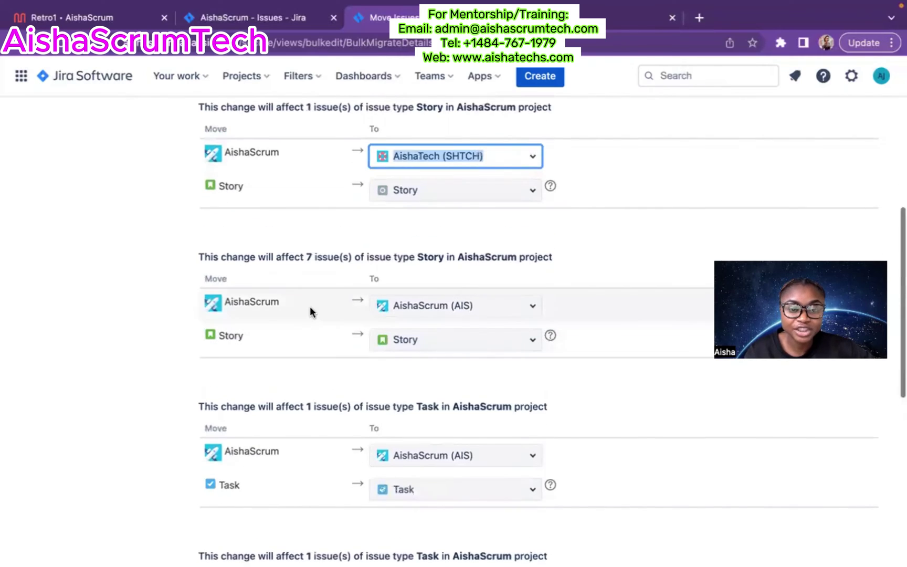
{"action": "left_click", "coordinate": [535, 307]}
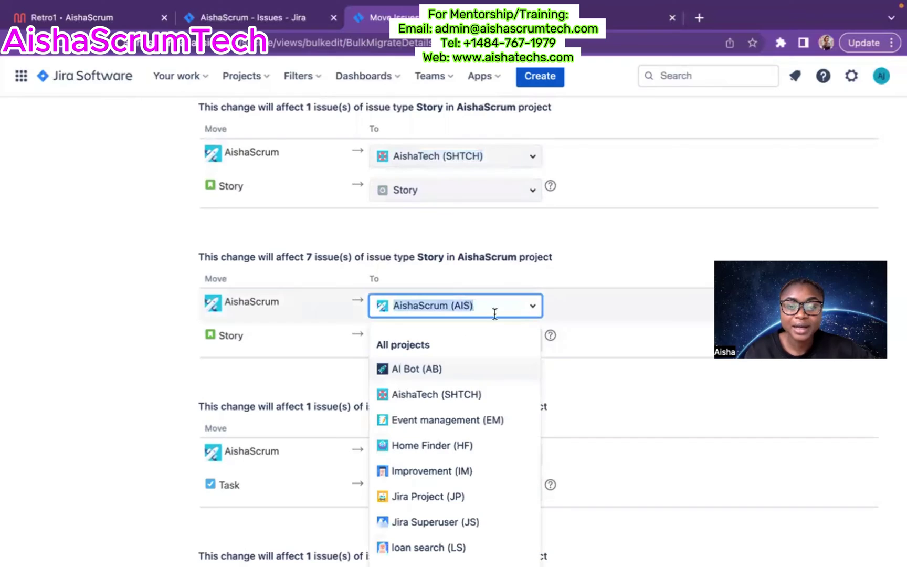
{"action": "left_click", "coordinate": [445, 393]}
Step: Set the destination project of the first two single-issue Task groups to AishaTech (SHTCH)
{"action": "scroll", "coordinate": [442, 356], "scroll_direction": "down", "scroll_amount": 5}
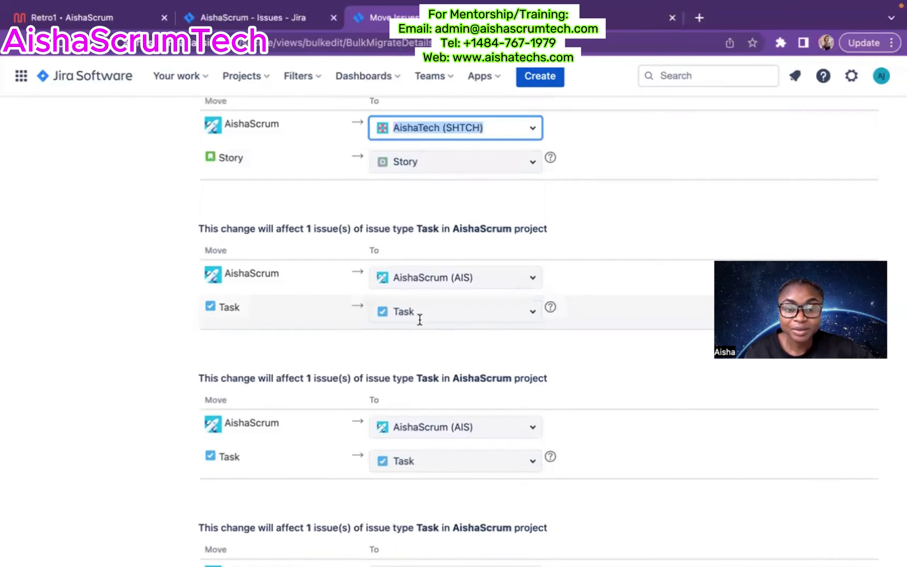
{"action": "left_click", "coordinate": [472, 279]}
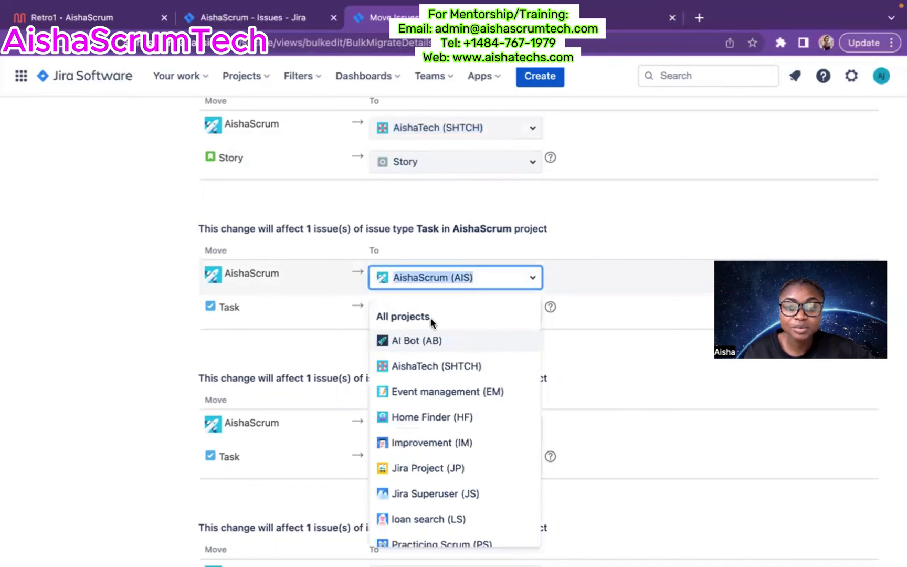
{"action": "left_click", "coordinate": [415, 367]}
{"action": "scroll", "coordinate": [482, 340], "scroll_direction": "down", "scroll_amount": 5}
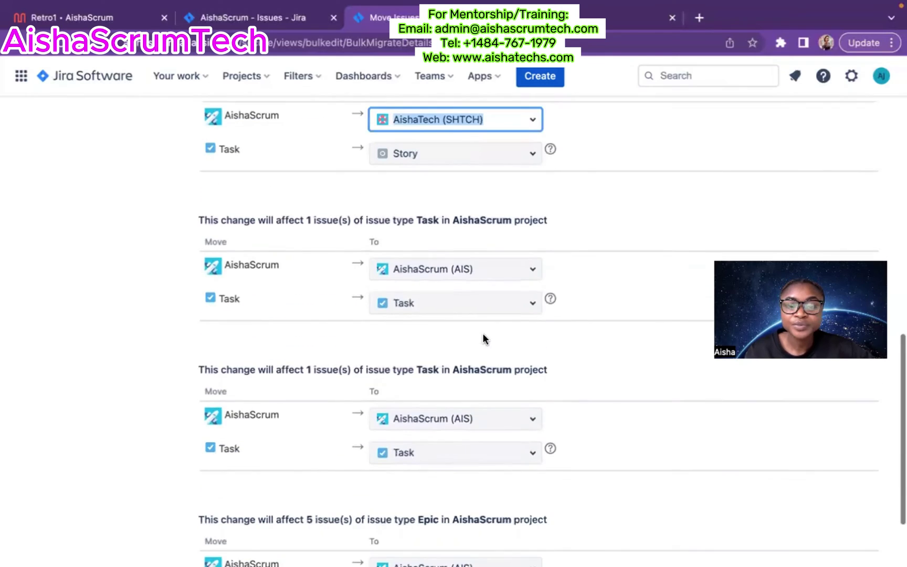
{"action": "left_click", "coordinate": [470, 245]}
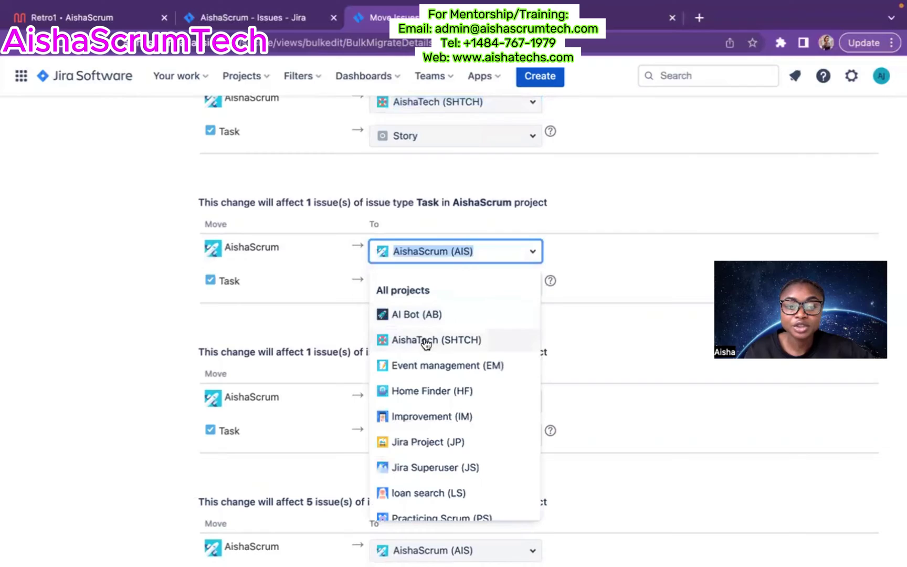
{"action": "left_click", "coordinate": [426, 341]}
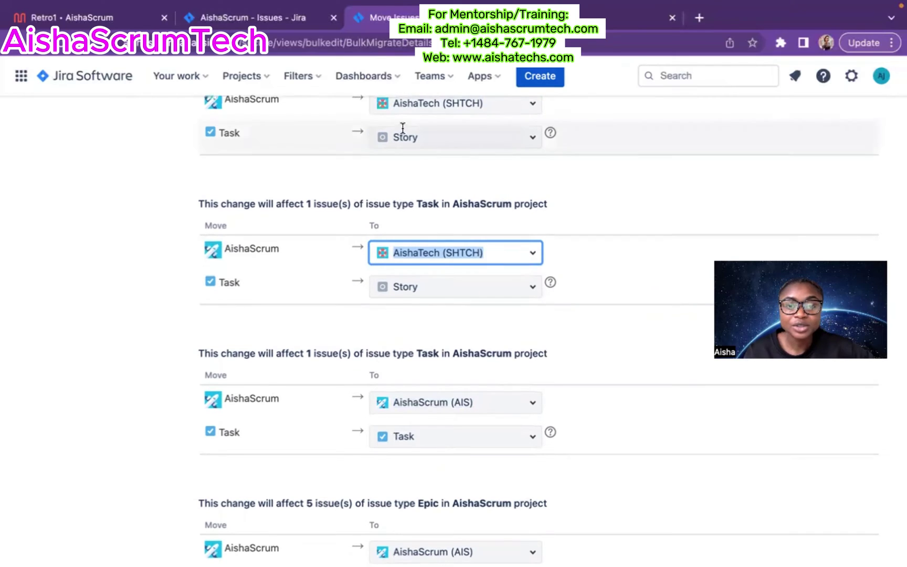
Step: Change the target issue type of the first two Task groups to Task
{"action": "scroll", "coordinate": [402, 128], "scroll_direction": "up", "scroll_amount": 6}
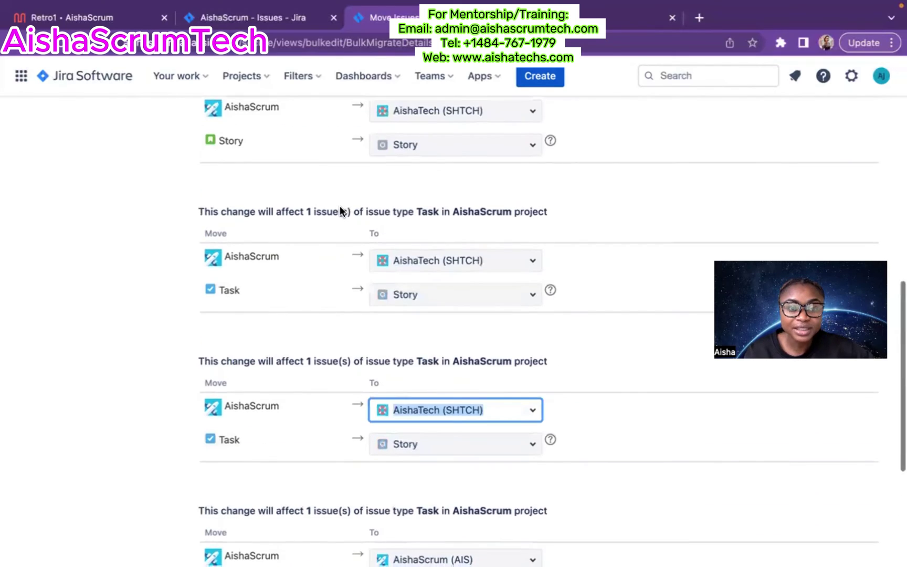
{"action": "scroll", "coordinate": [339, 206], "scroll_direction": "down", "scroll_amount": 4}
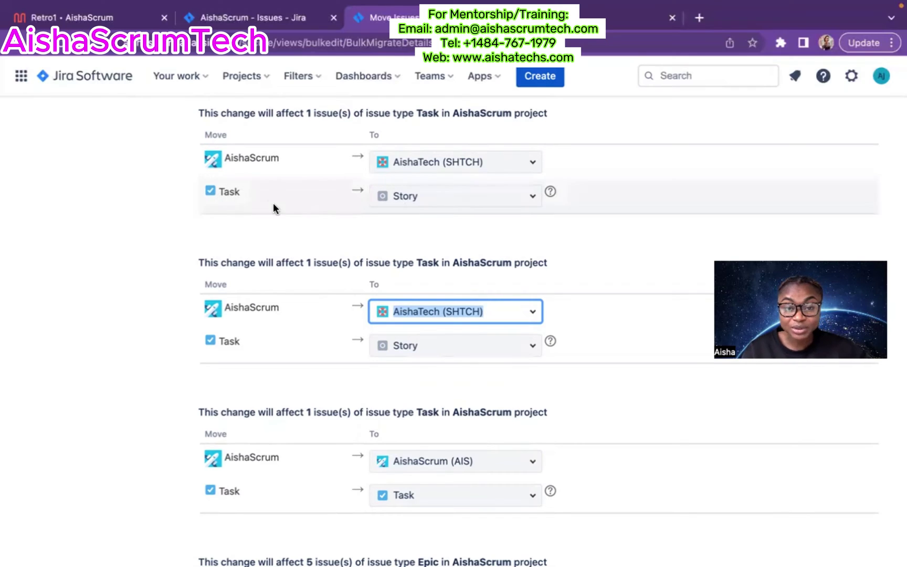
{"action": "scroll", "coordinate": [450, 246], "scroll_direction": "down", "scroll_amount": 1}
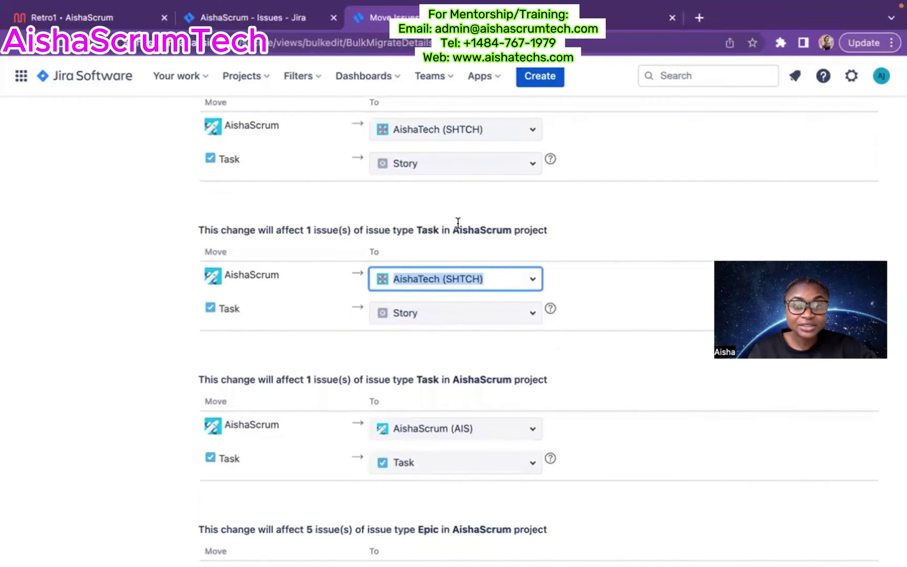
{"action": "left_click", "coordinate": [535, 167]}
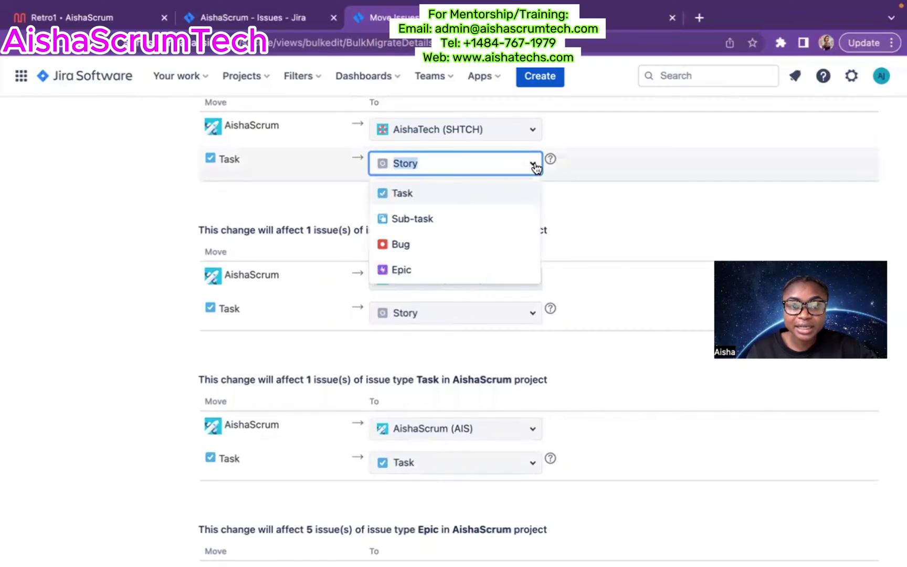
{"action": "left_click", "coordinate": [420, 195]}
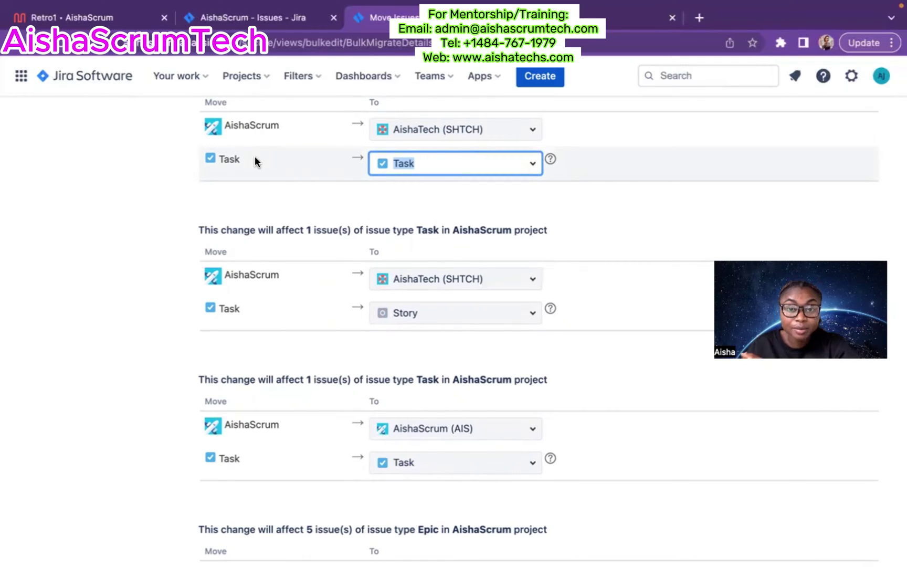
{"action": "scroll", "coordinate": [255, 156], "scroll_direction": "down", "scroll_amount": 2}
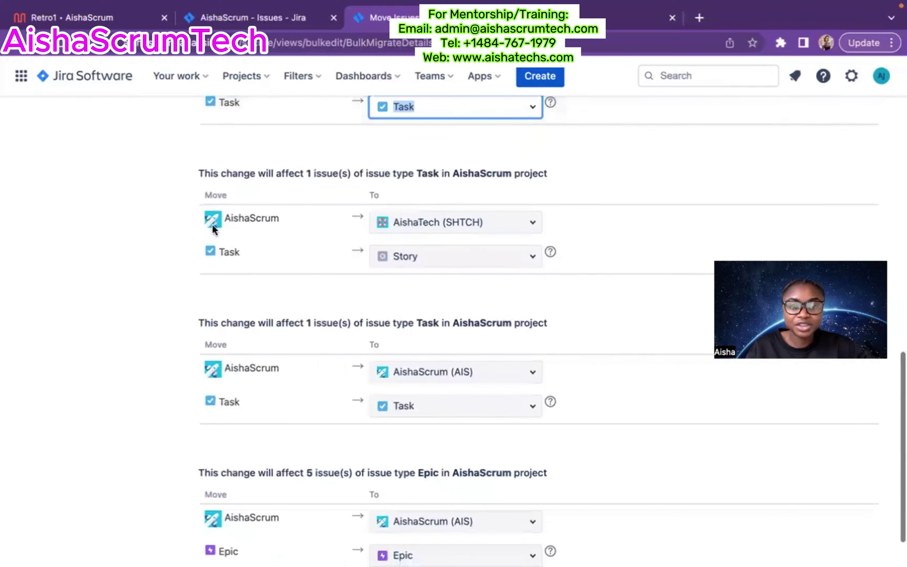
{"action": "left_click", "coordinate": [518, 258]}
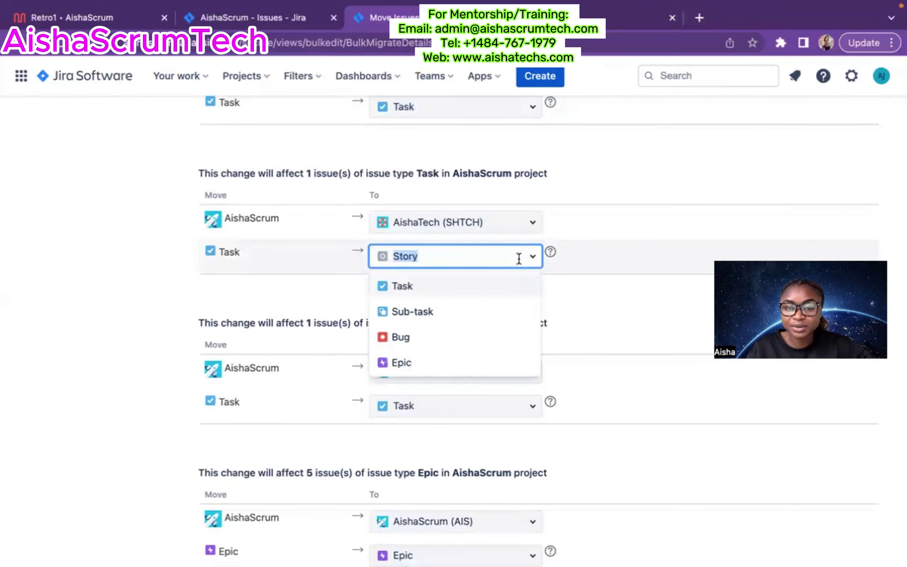
{"action": "left_click", "coordinate": [424, 288]}
Step: Map the third Task group to the AishaTech (SHTCH) project with Task as its target issue type
{"action": "scroll", "coordinate": [474, 322], "scroll_direction": "down", "scroll_amount": 2}
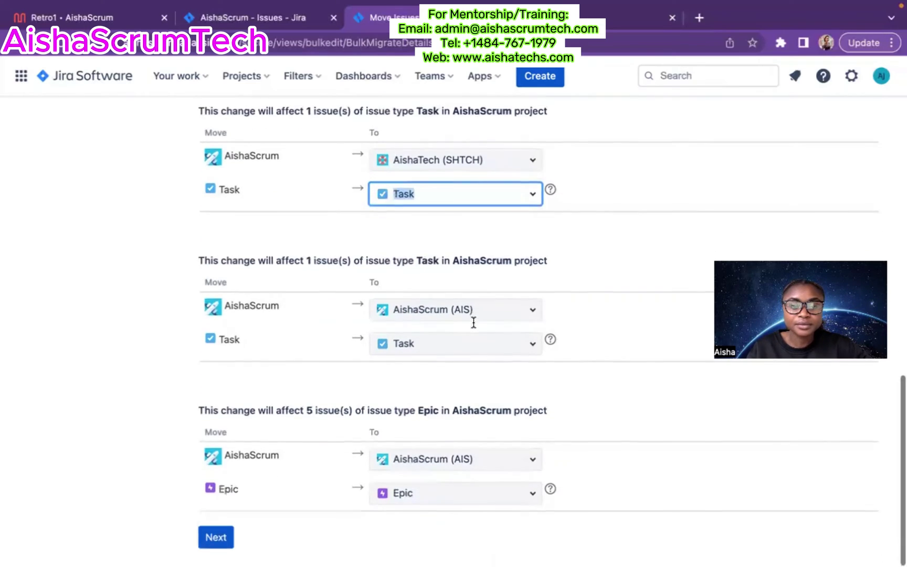
{"action": "scroll", "coordinate": [451, 288], "scroll_direction": "up", "scroll_amount": 4}
{"action": "scroll", "coordinate": [452, 287], "scroll_direction": "down", "scroll_amount": 4}
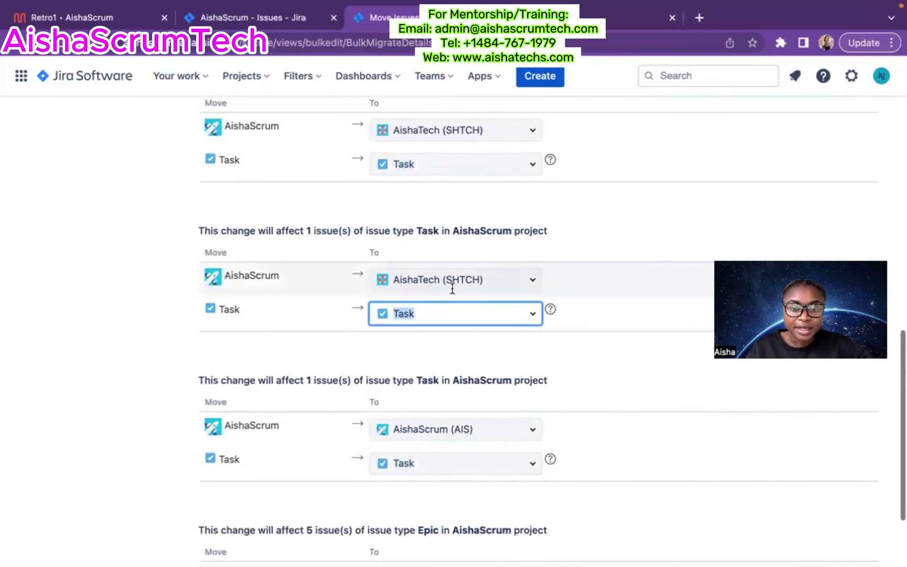
{"action": "left_click", "coordinate": [505, 323]}
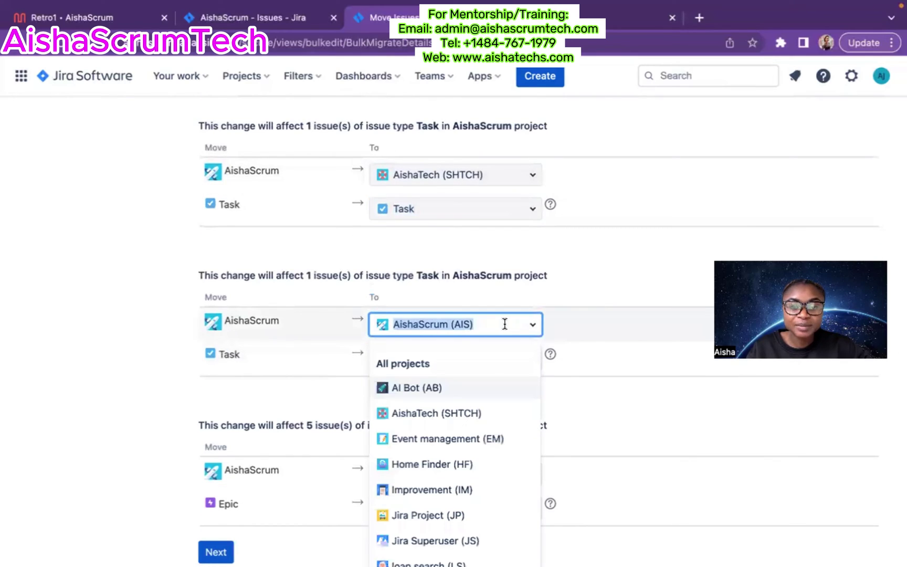
{"action": "left_click", "coordinate": [433, 413]}
{"action": "scroll", "coordinate": [506, 400], "scroll_direction": "down", "scroll_amount": 1}
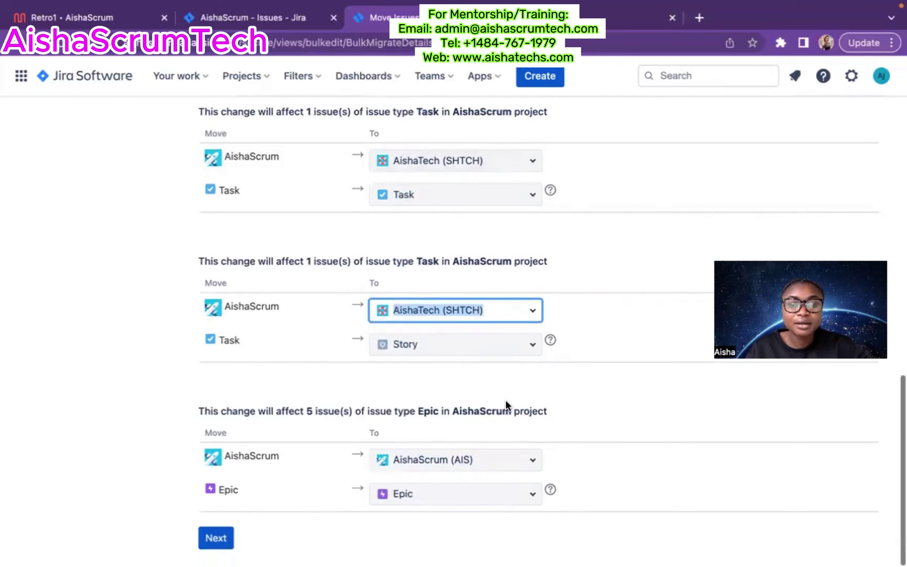
{"action": "left_click", "coordinate": [456, 342]}
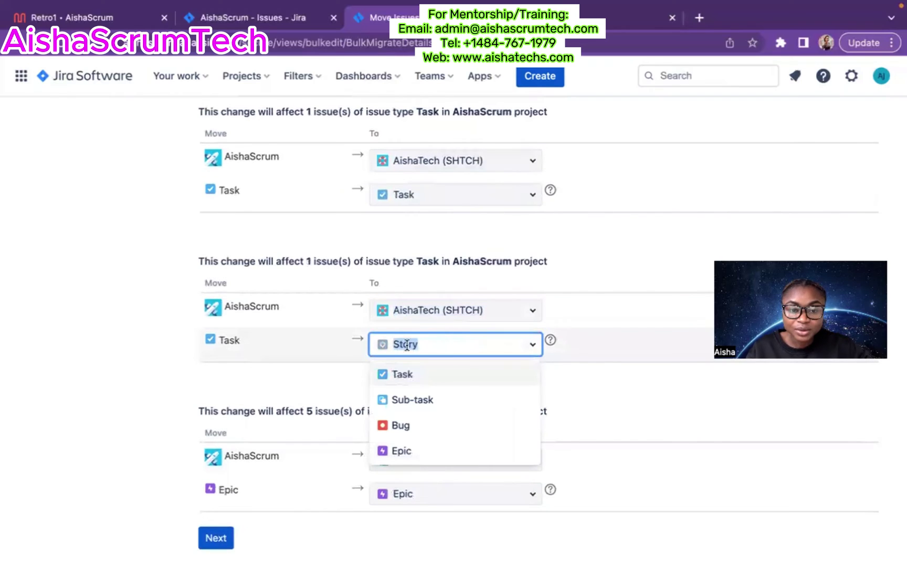
{"action": "left_click", "coordinate": [405, 374]}
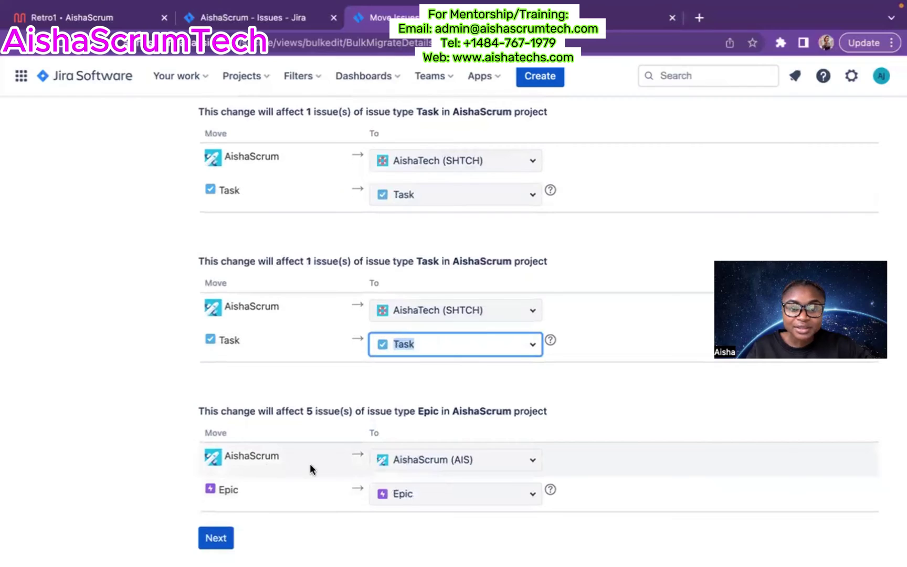
Step: Map the group of 5 Epic issues to the AishaTech (SHTCH) project with Epic as its target issue type
{"action": "left_click", "coordinate": [426, 459]}
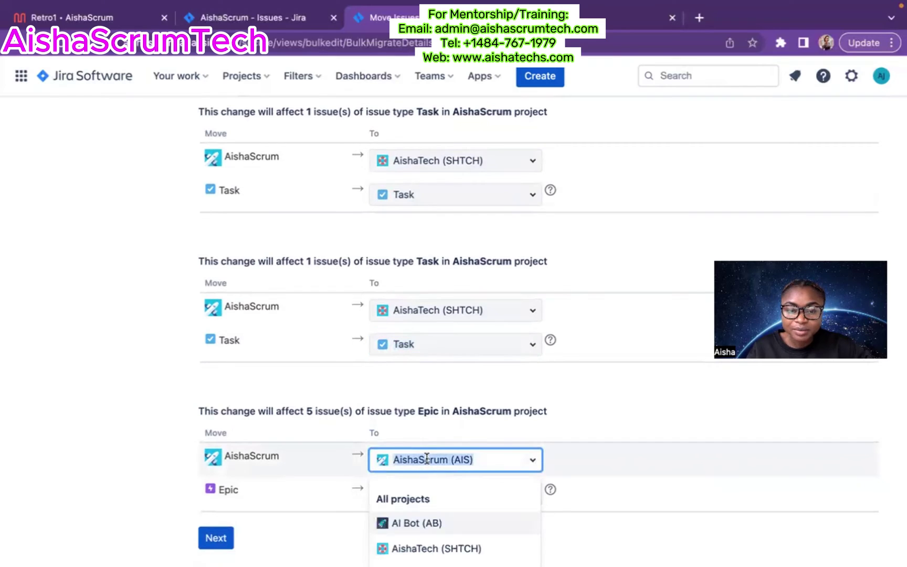
{"action": "left_click", "coordinate": [429, 549]}
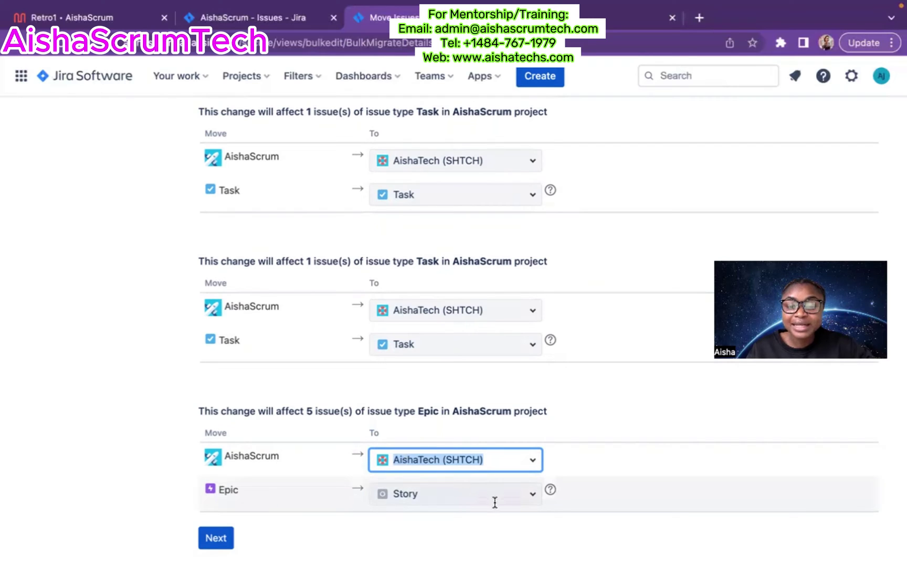
{"action": "left_click", "coordinate": [523, 494]}
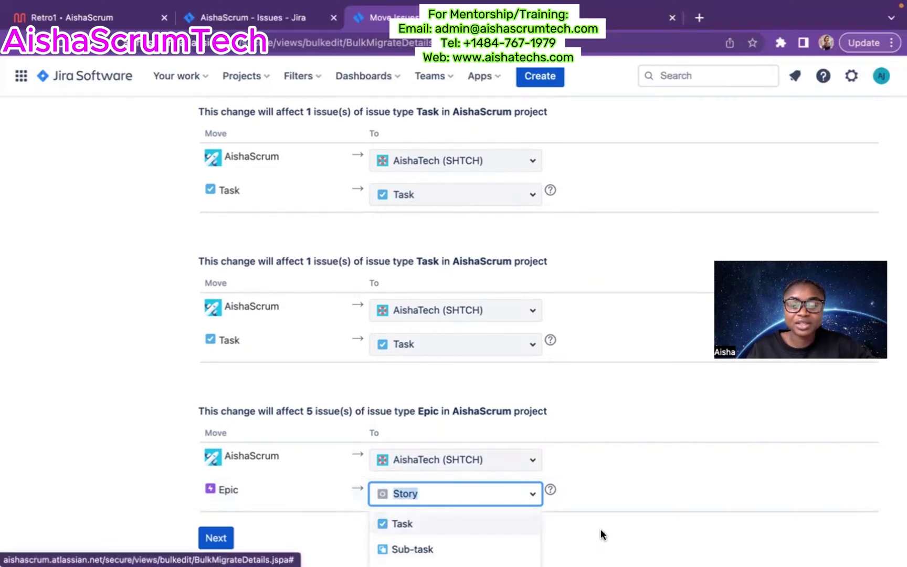
{"action": "scroll", "coordinate": [600, 529], "scroll_direction": "down", "scroll_amount": 1}
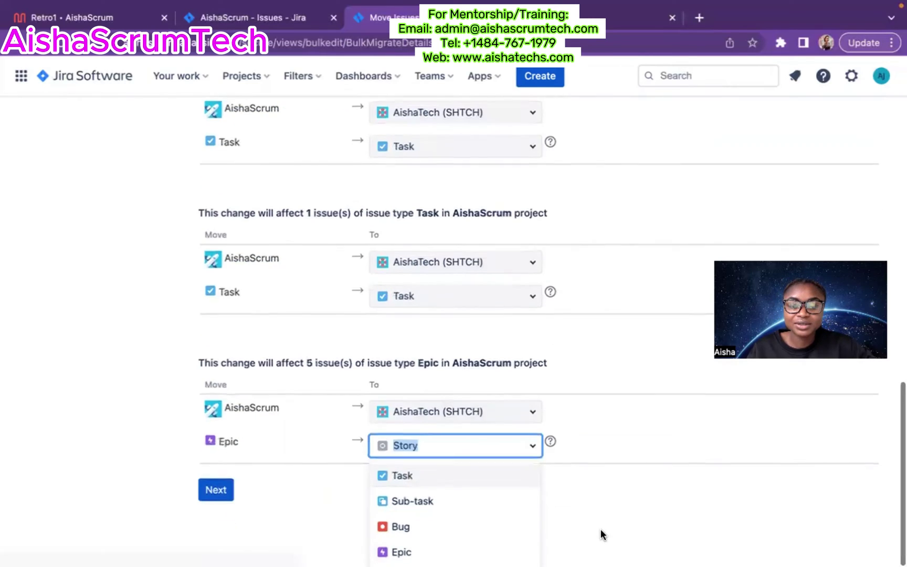
{"action": "left_click", "coordinate": [402, 553]}
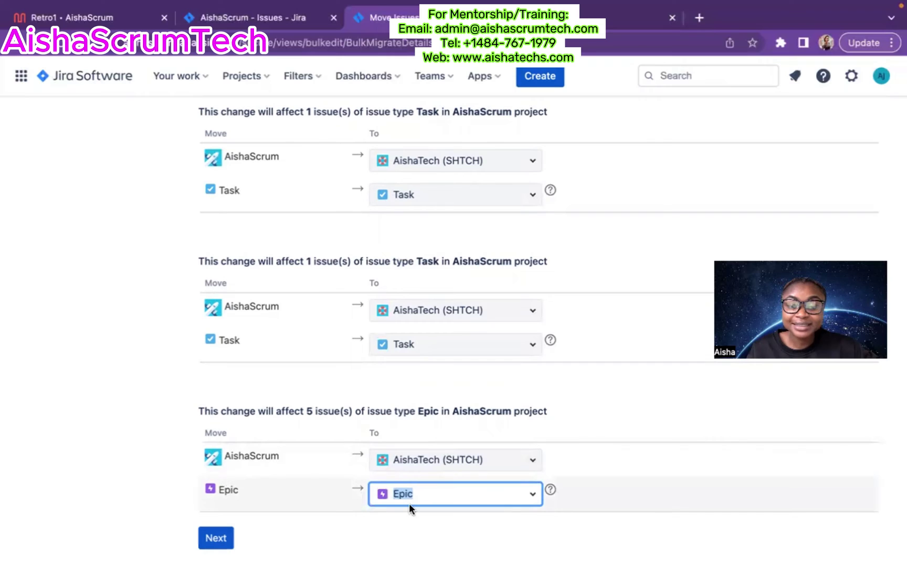
Step: Recheck all project and issue type mappings and proceed to the sub-task mapping
{"action": "scroll", "coordinate": [429, 361], "scroll_direction": "up", "scroll_amount": 3}
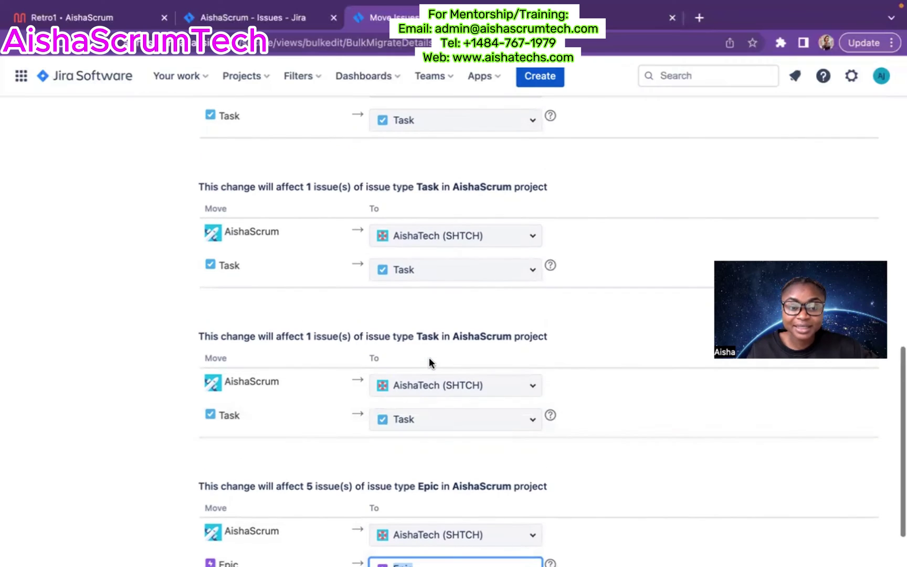
{"action": "scroll", "coordinate": [447, 269], "scroll_direction": "up", "scroll_amount": 15}
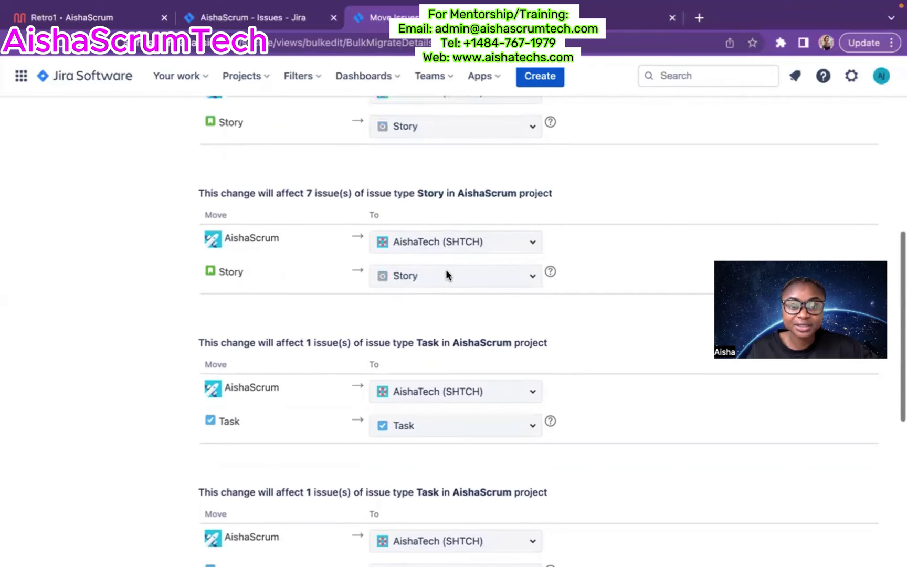
{"action": "scroll", "coordinate": [419, 270], "scroll_direction": "down", "scroll_amount": 20}
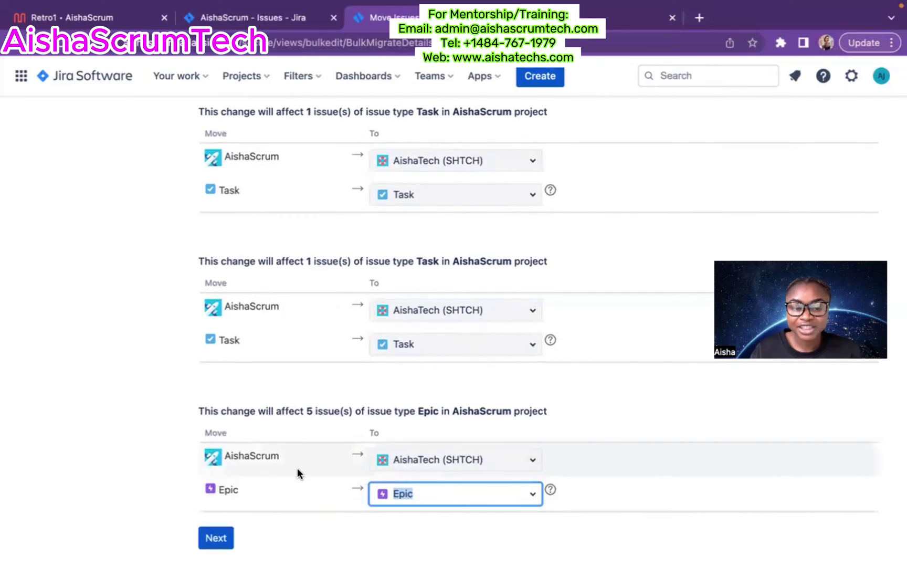
{"action": "scroll", "coordinate": [525, 363], "scroll_direction": "up", "scroll_amount": 1}
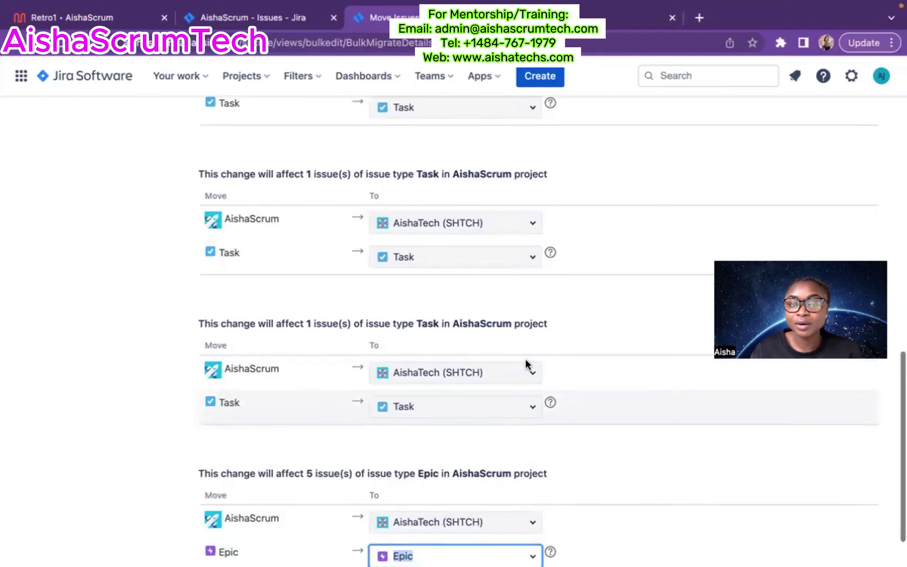
{"action": "scroll", "coordinate": [526, 361], "scroll_direction": "up", "scroll_amount": 10}
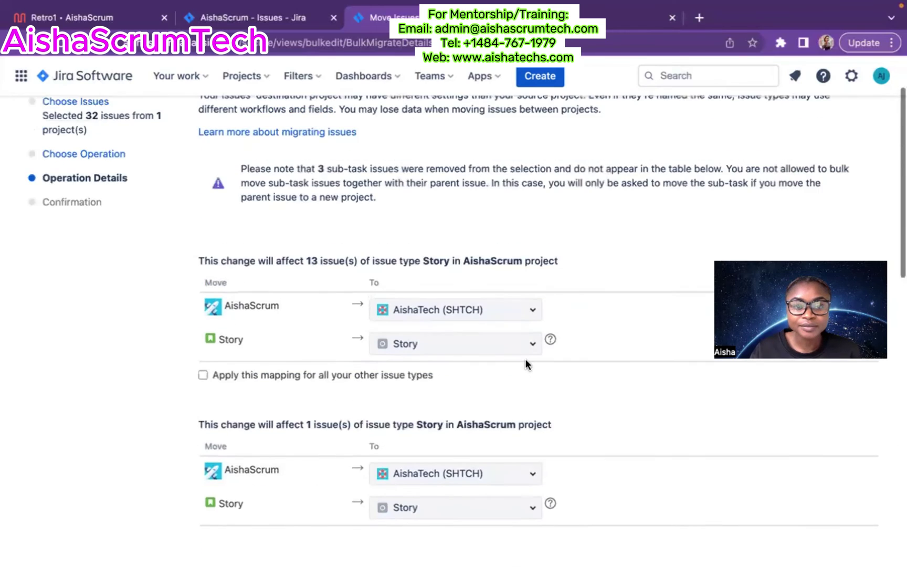
{"action": "scroll", "coordinate": [525, 360], "scroll_direction": "down", "scroll_amount": 10}
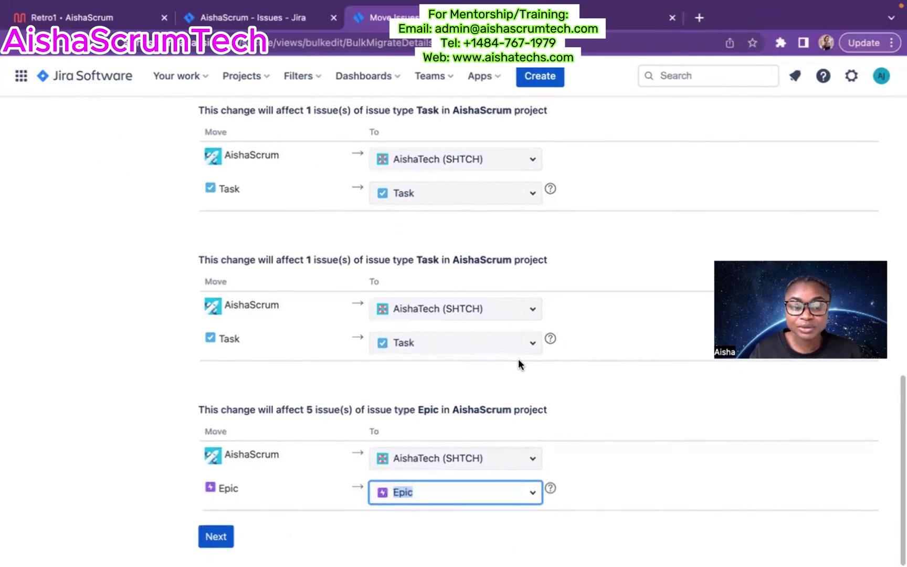
{"action": "left_click", "coordinate": [223, 545]}
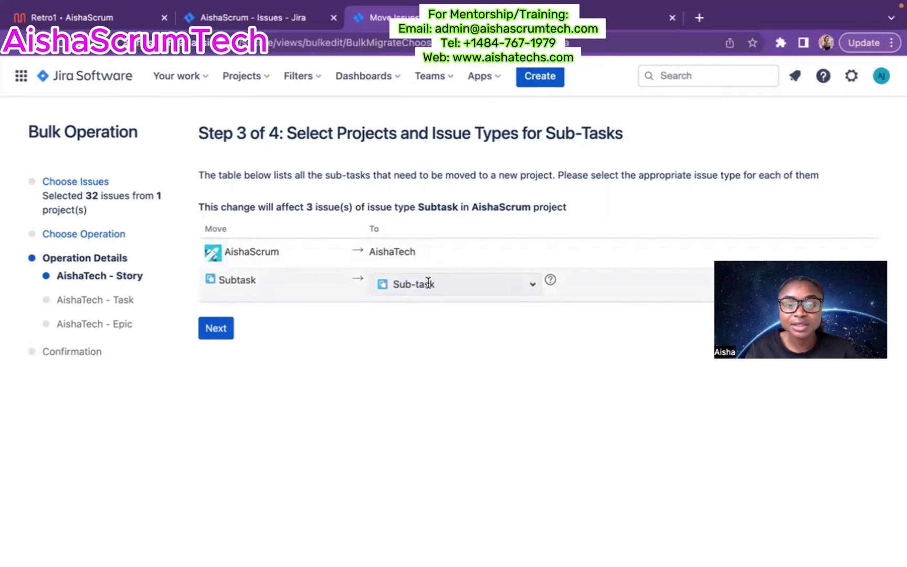
Step: Check which target issue types are available for the 3 Subtask issues moving to AishaTech
{"action": "left_click", "coordinate": [530, 289]}
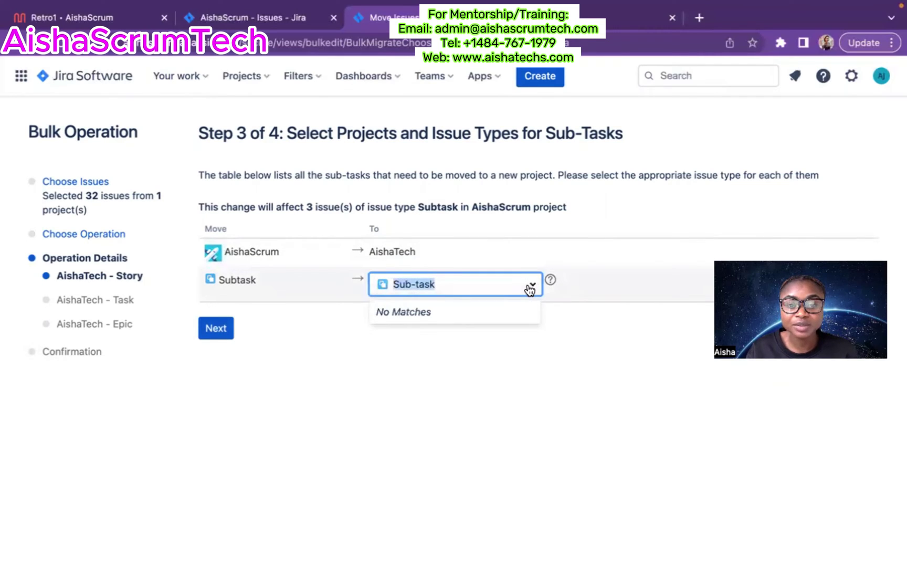
{"action": "left_click", "coordinate": [534, 288]}
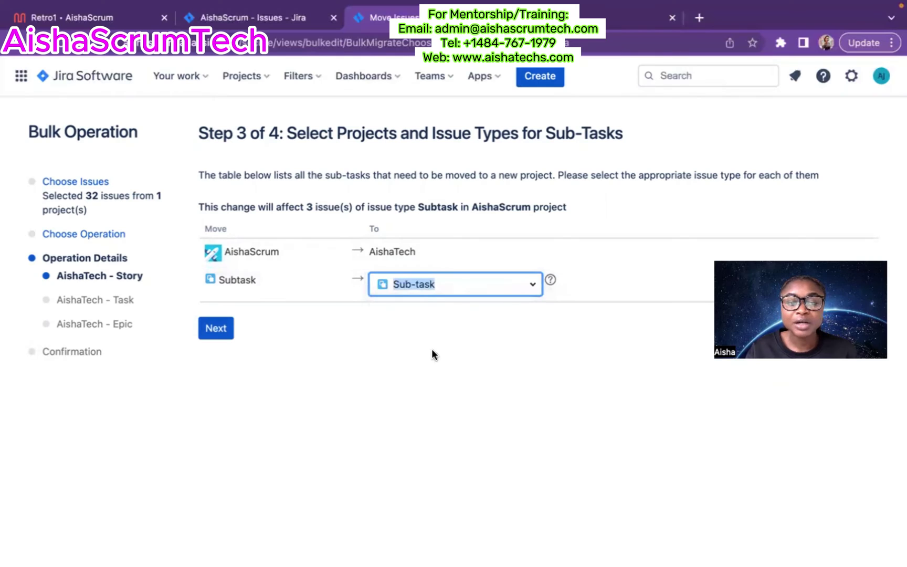
{"action": "left_click", "coordinate": [414, 328]}
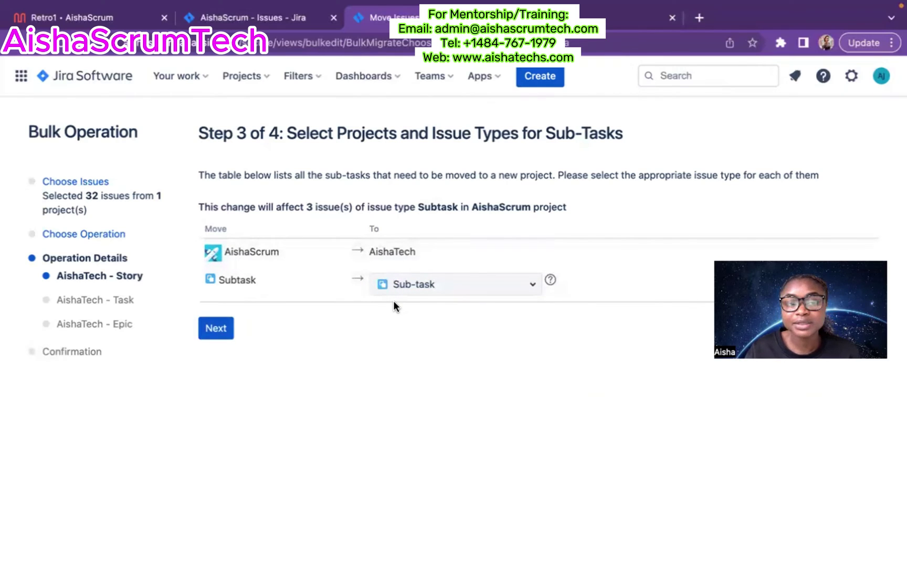
Step: Accept Sub-task as the subtask target type and map the Story statuses In Testing, To Do, Done and In Progress to their same-named target statuses
{"action": "left_click", "coordinate": [212, 334]}
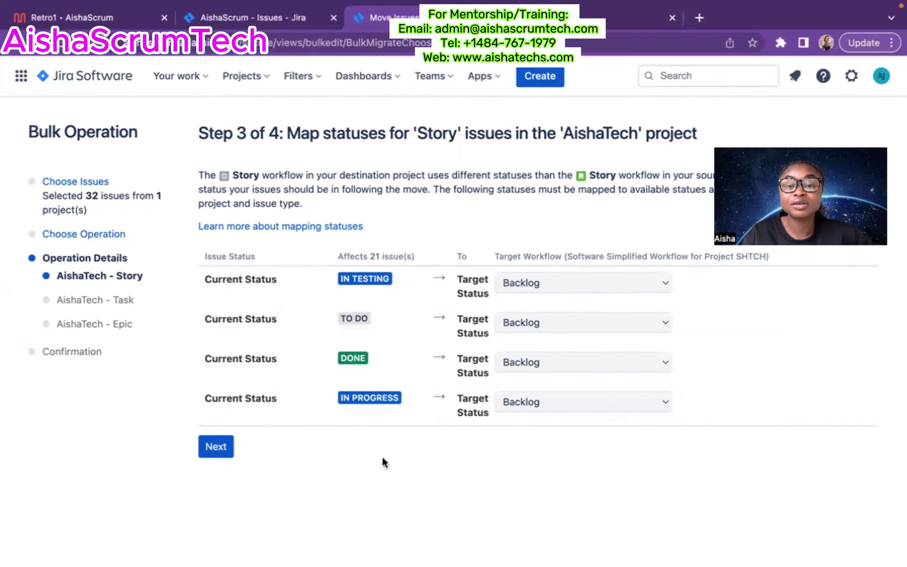
{"action": "left_click", "coordinate": [616, 282]}
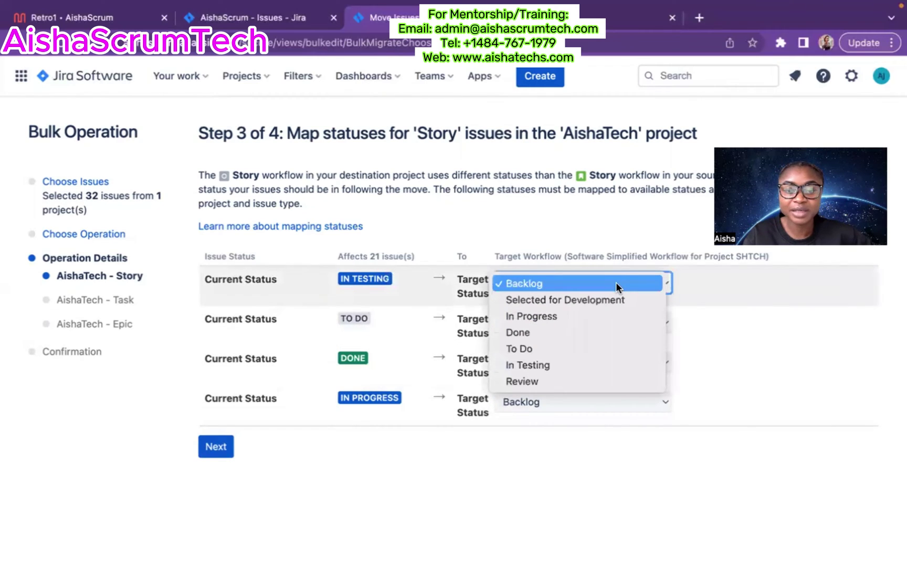
{"action": "left_click", "coordinate": [552, 363]}
{"action": "left_click", "coordinate": [632, 321]}
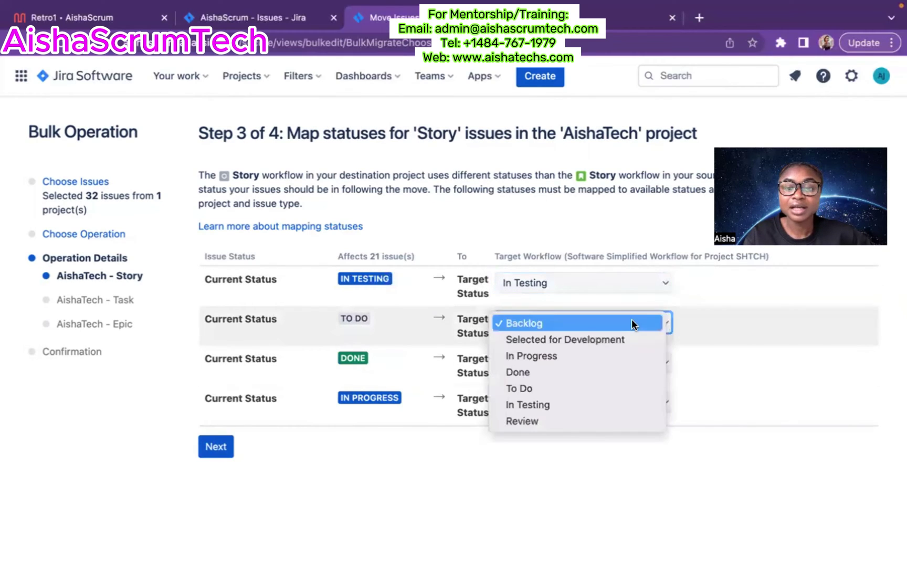
{"action": "left_click", "coordinate": [559, 388]}
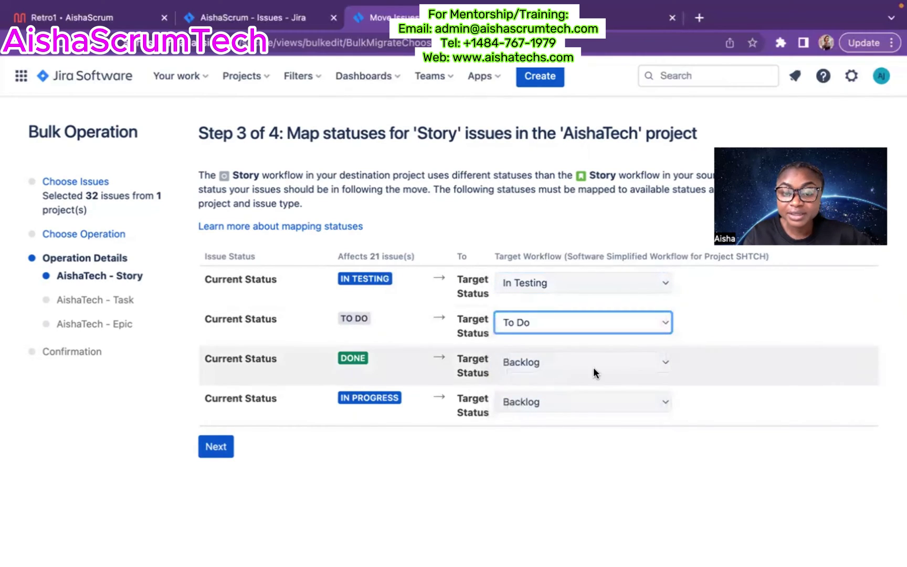
{"action": "left_click", "coordinate": [619, 362]}
{"action": "left_click", "coordinate": [551, 415]}
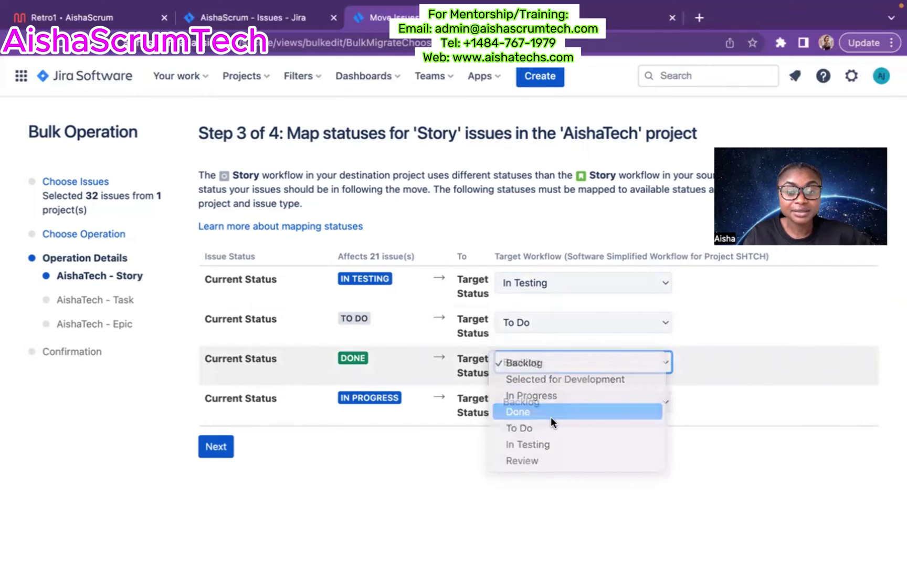
{"action": "left_click", "coordinate": [633, 401]}
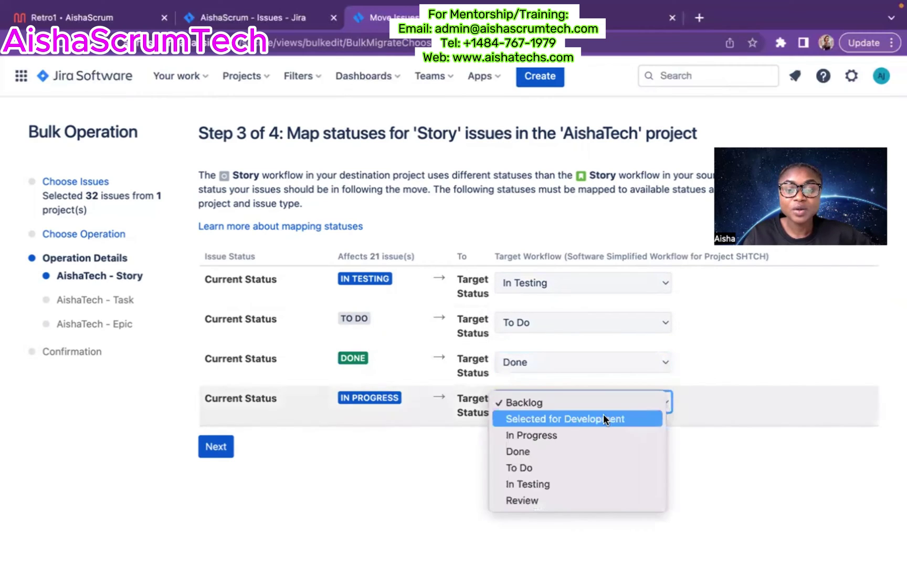
{"action": "left_click", "coordinate": [586, 435]}
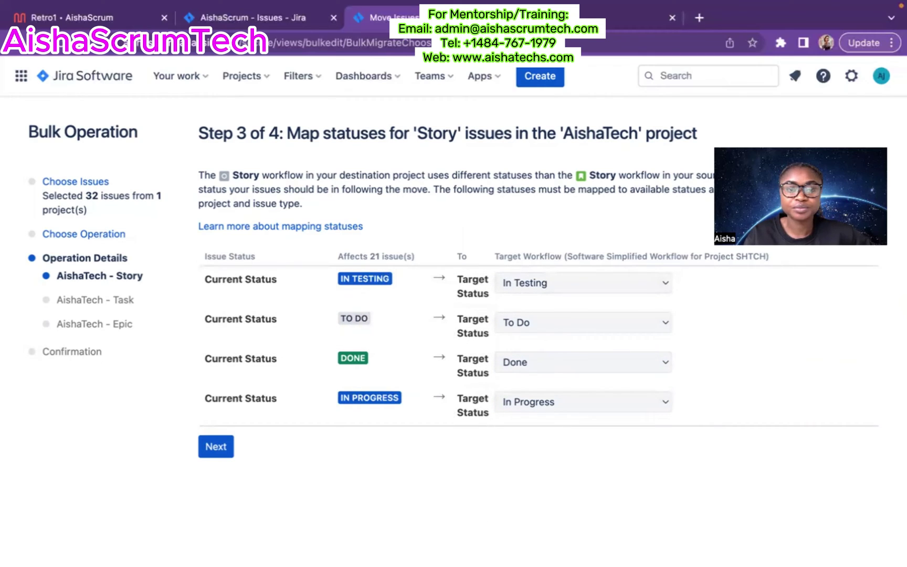
Step: Retain the existing Story Points values for the Story issues and proceed to the Sub-task status mapping
{"action": "left_click", "coordinate": [218, 455]}
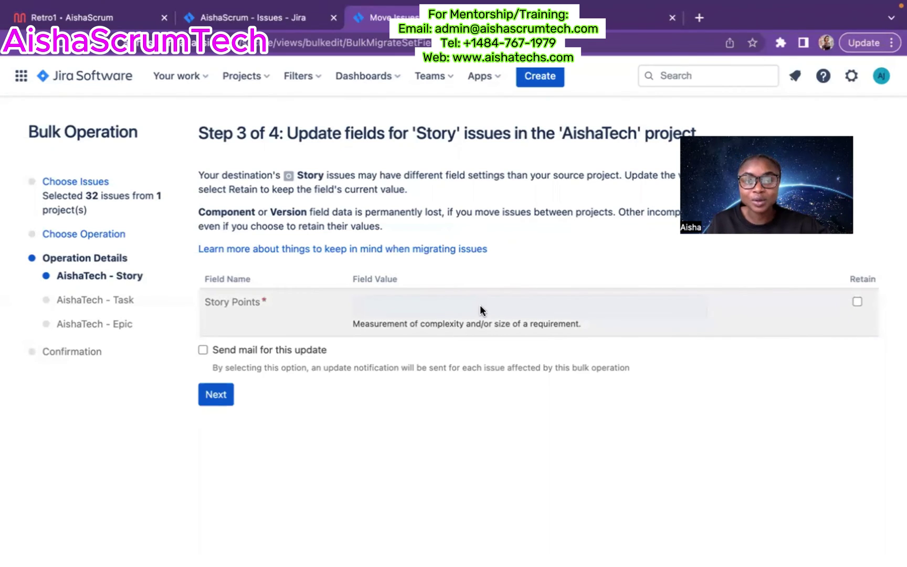
{"action": "left_click", "coordinate": [858, 302]}
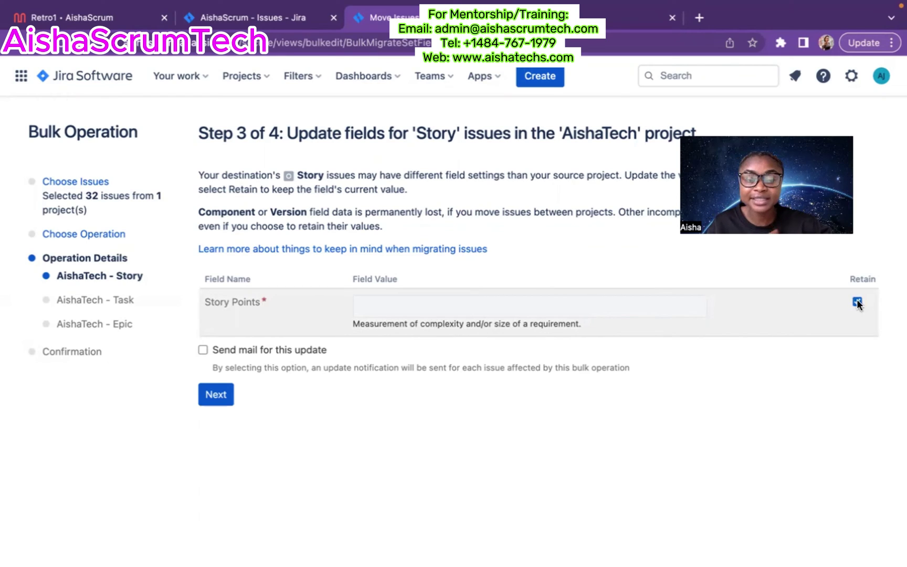
{"action": "left_click", "coordinate": [223, 394]}
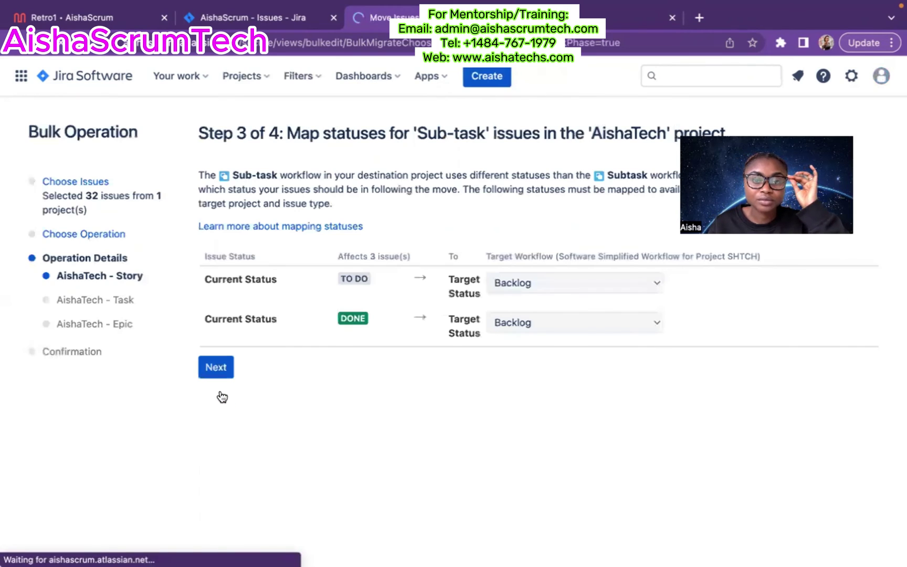
Step: Map the Sub-task statuses To Do and Done to their same-named target statuses and accept the field settings without mail notification
{"action": "left_click", "coordinate": [285, 159]}
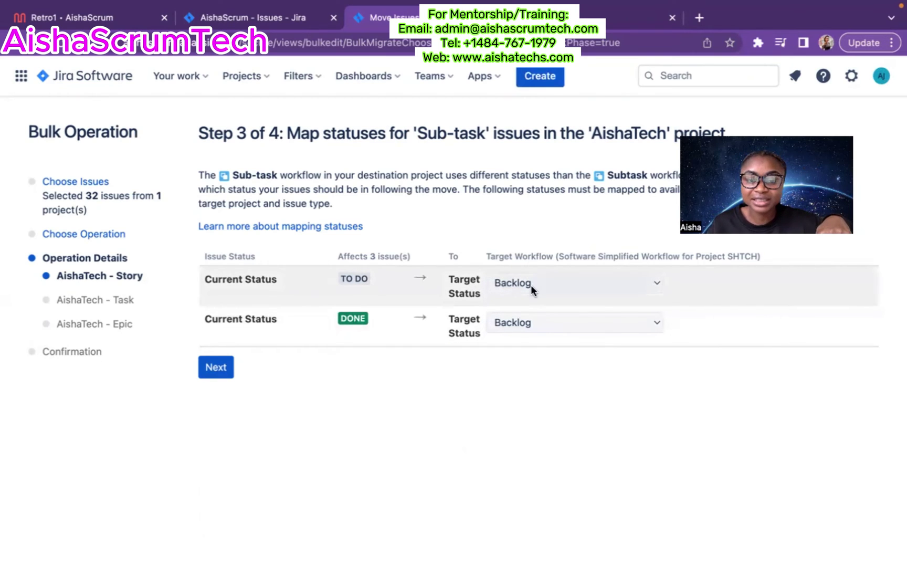
{"action": "left_click", "coordinate": [606, 284]}
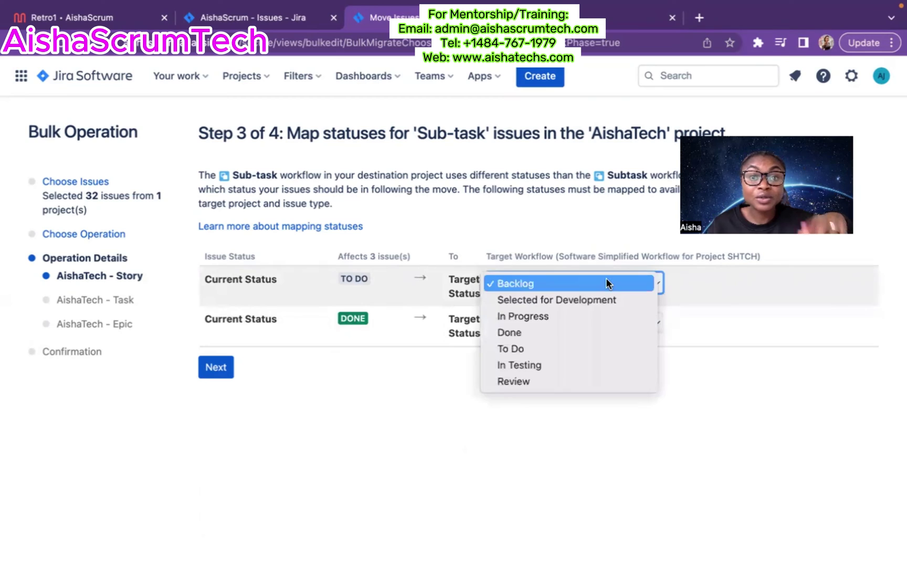
{"action": "left_click", "coordinate": [557, 349]}
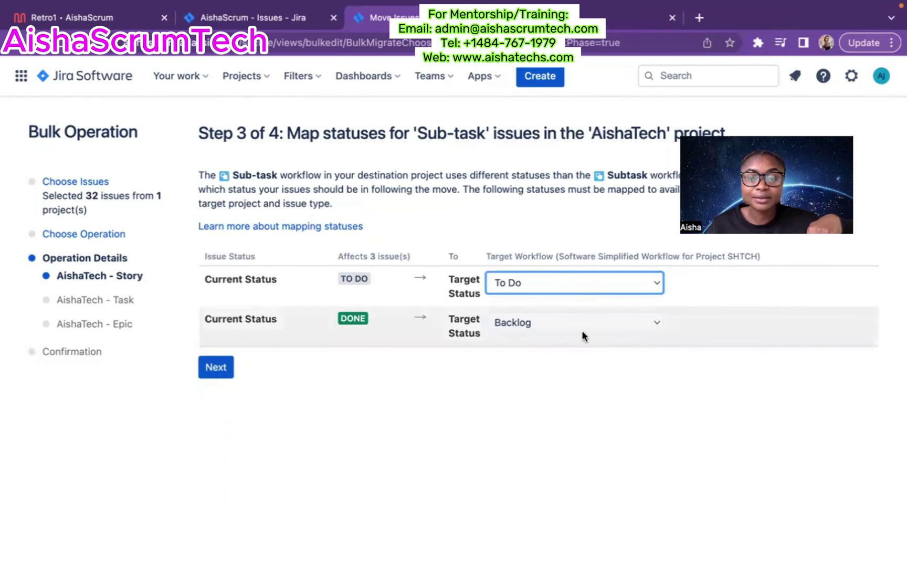
{"action": "left_click", "coordinate": [581, 324]}
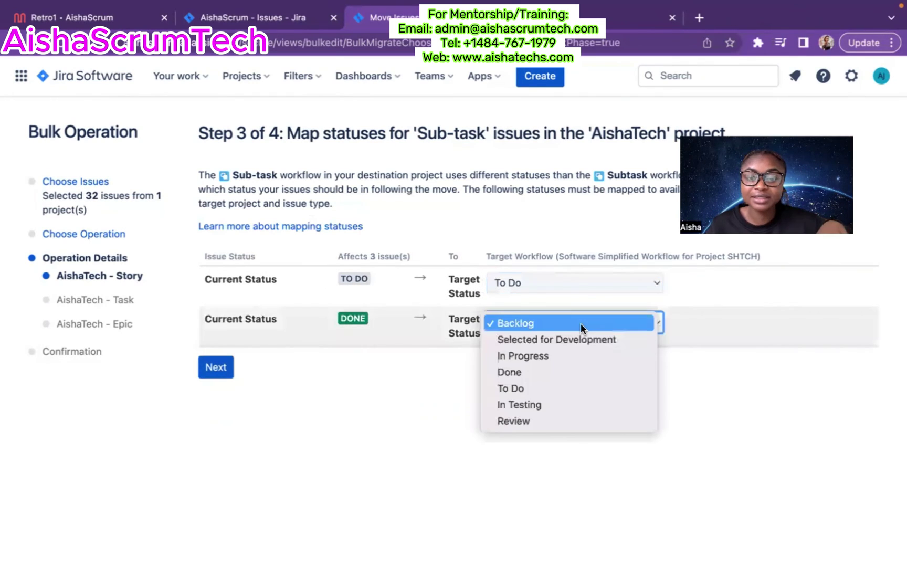
{"action": "left_click", "coordinate": [531, 371]}
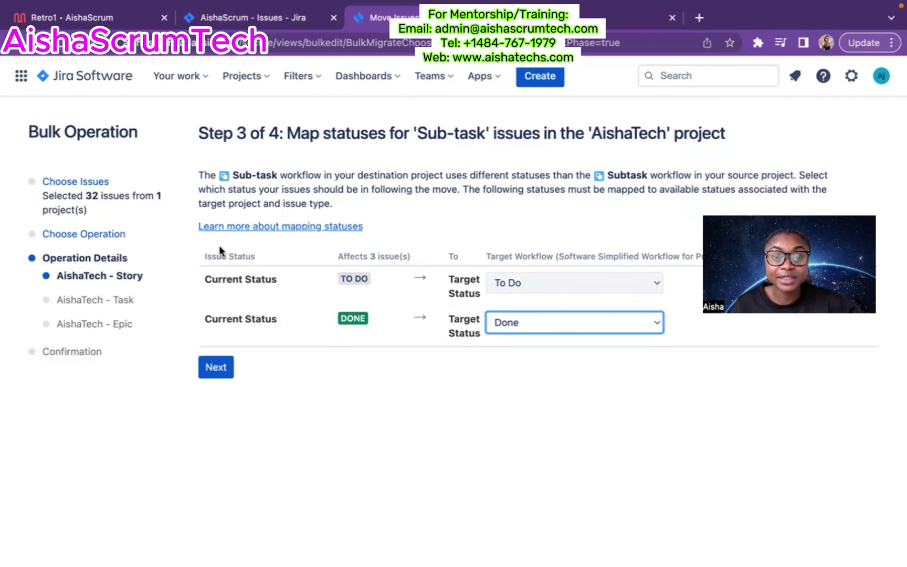
{"action": "left_click", "coordinate": [215, 368]}
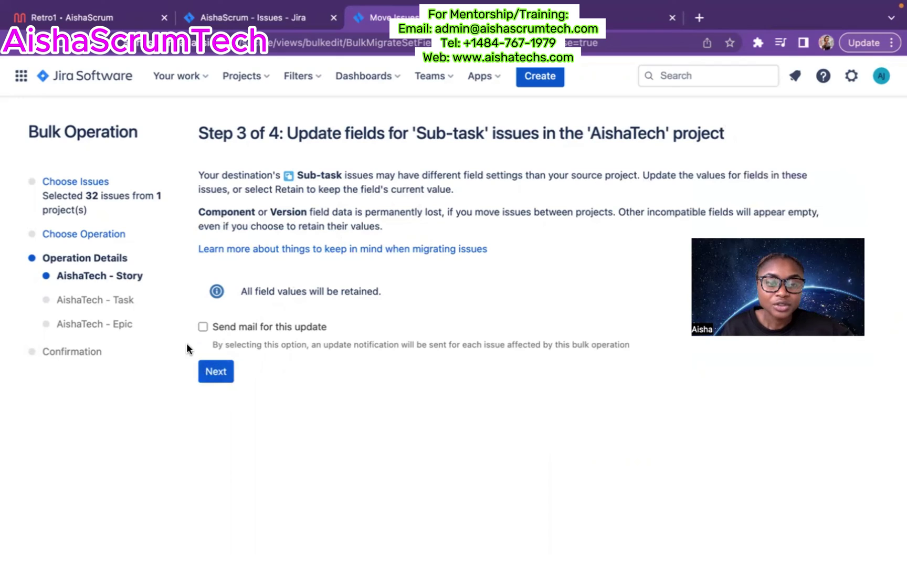
{"action": "left_click", "coordinate": [210, 374]}
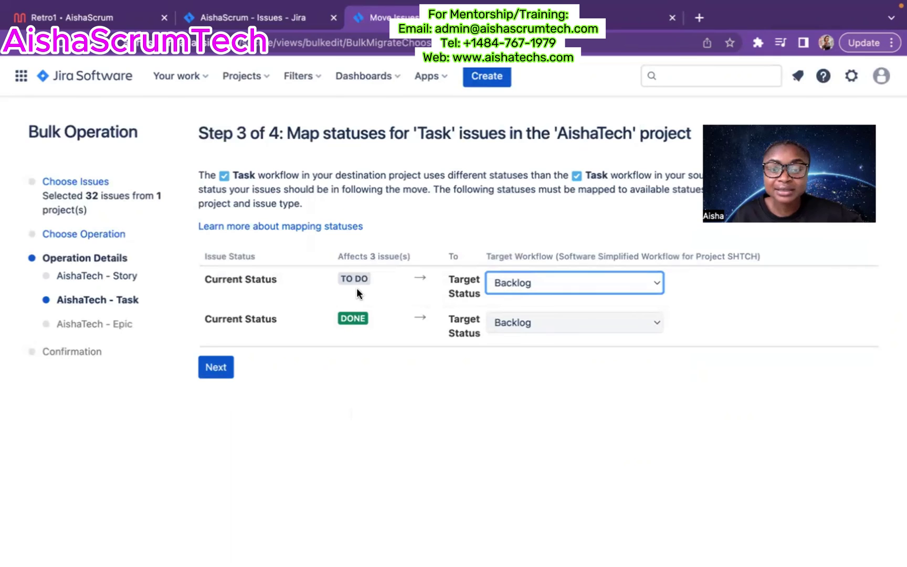
Step: Map the Task statuses To Do and Done to their same-named target statuses and accept the field settings without mail notification
{"action": "left_click", "coordinate": [654, 281]}
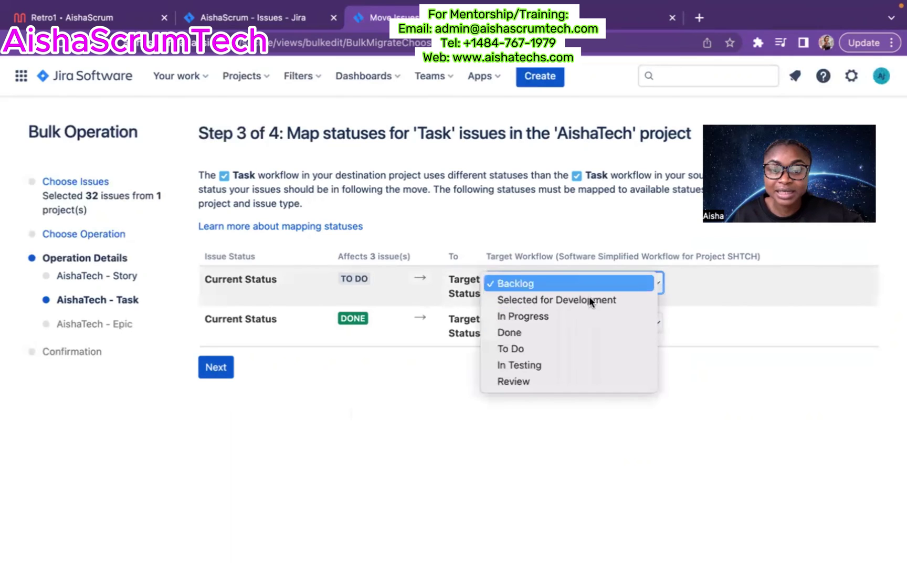
{"action": "left_click", "coordinate": [562, 345]}
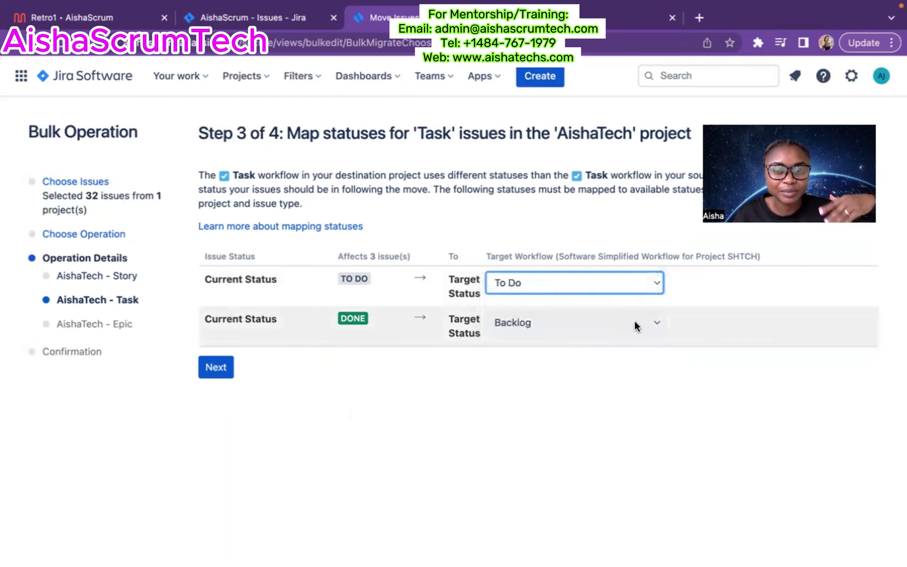
{"action": "left_click", "coordinate": [635, 322]}
{"action": "left_click", "coordinate": [565, 370]}
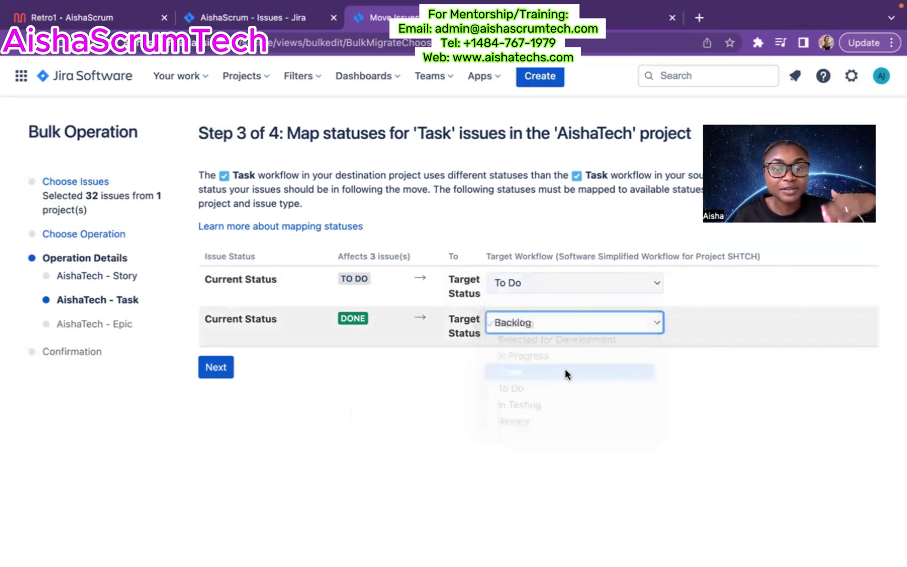
{"action": "left_click", "coordinate": [218, 369]}
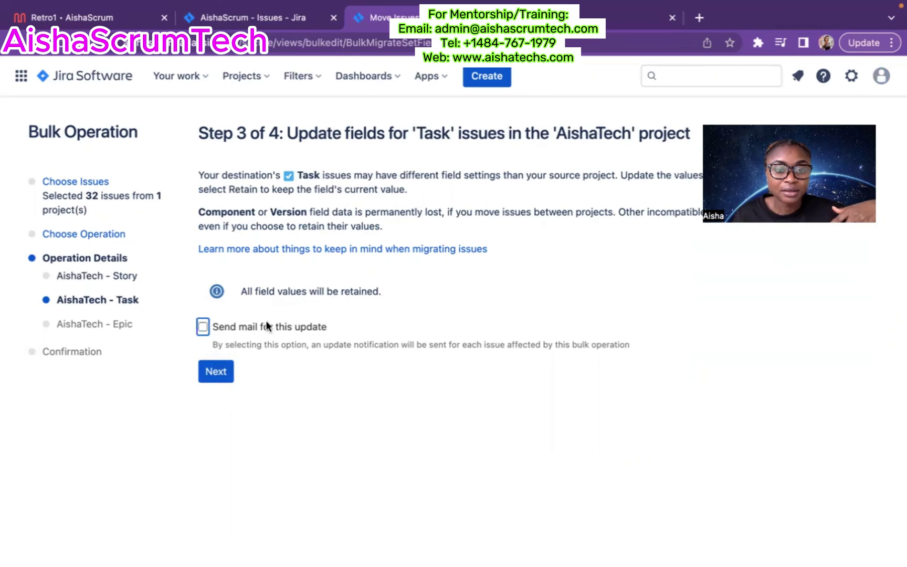
{"action": "left_click", "coordinate": [217, 372]}
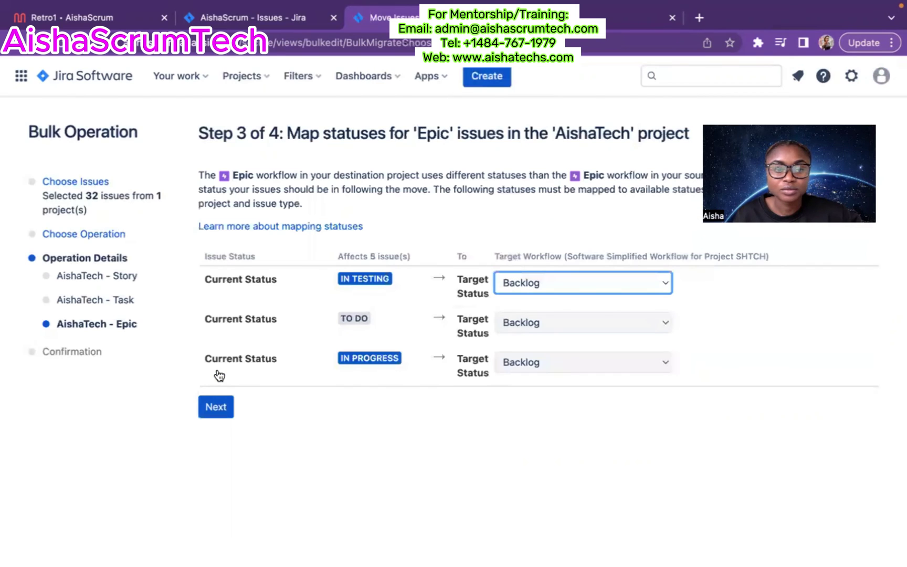
Step: Map the Epic statuses In Testing, To Do and In Progress to their same-named statuses in the AishaTech workflow
{"action": "left_click", "coordinate": [656, 283]}
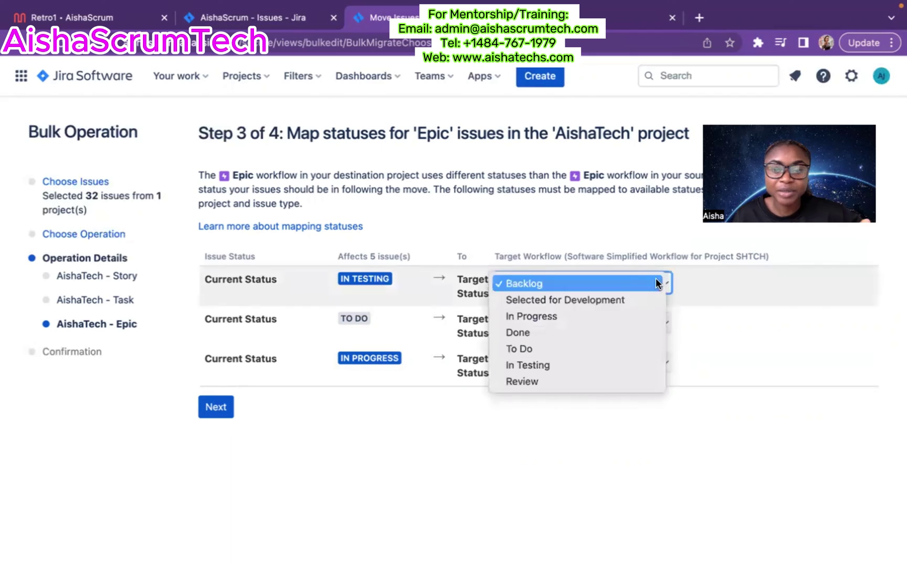
{"action": "left_click", "coordinate": [576, 362]}
{"action": "left_click", "coordinate": [643, 321]}
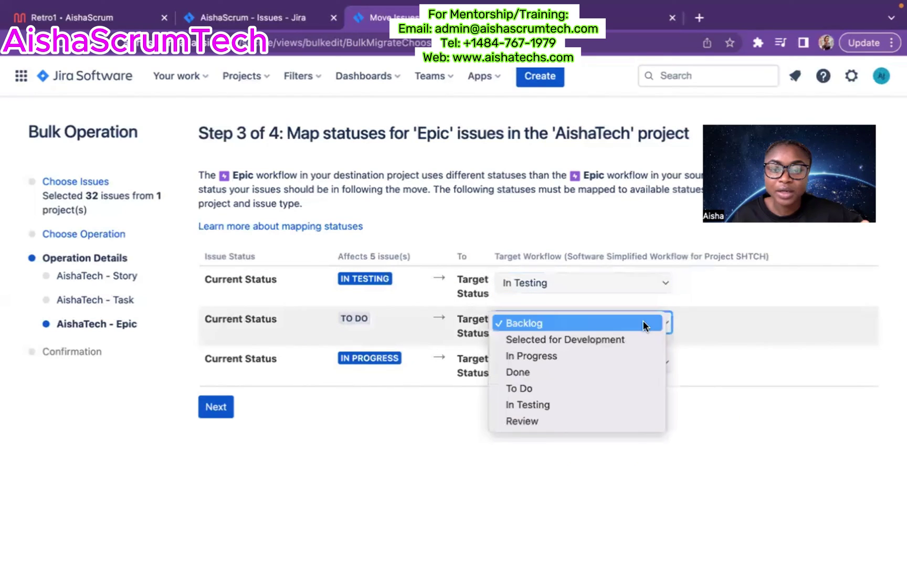
{"action": "left_click", "coordinate": [571, 388]}
{"action": "left_click", "coordinate": [606, 360]}
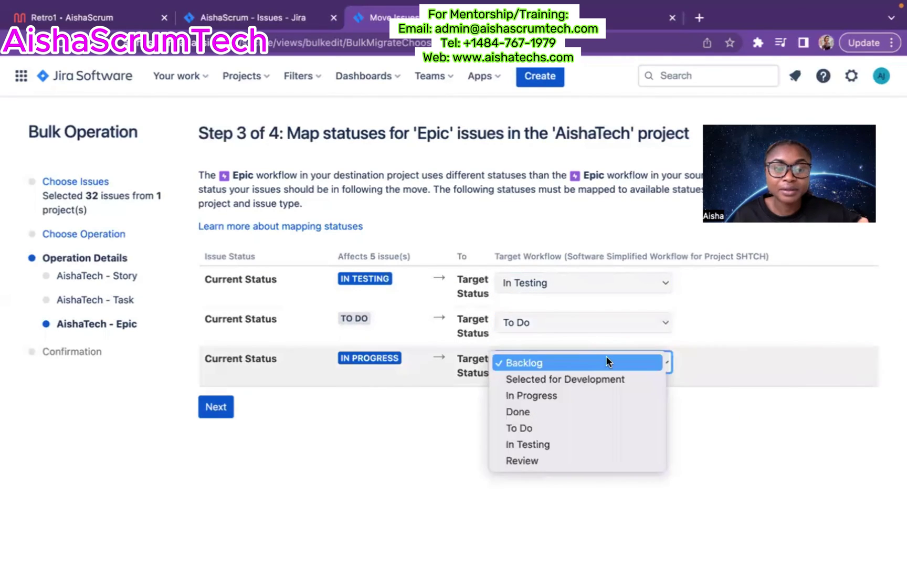
{"action": "left_click", "coordinate": [570, 395]}
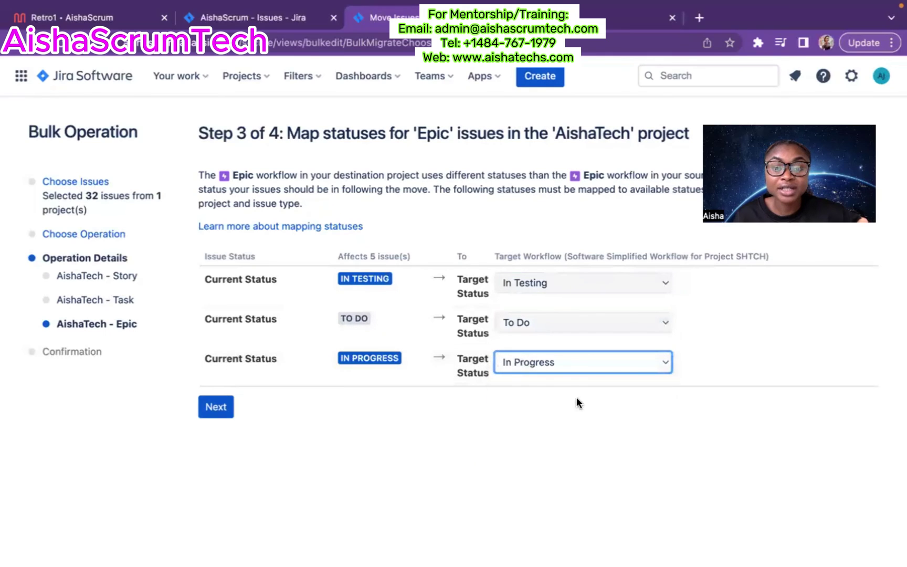
Step: Retain the Epic Color, Epic Name, Epic Status and Story Points values for the Epic issues and proceed to the confirmation
{"action": "left_click", "coordinate": [220, 409]}
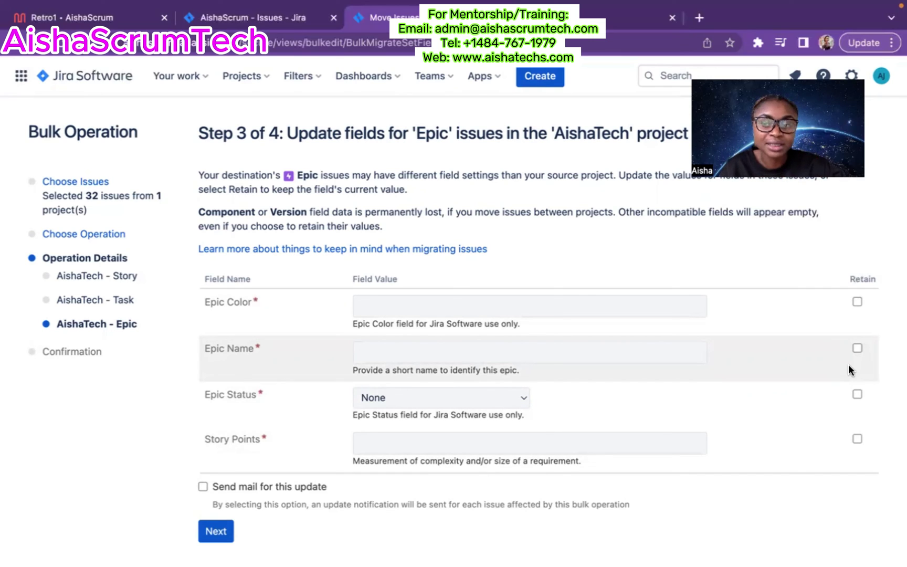
{"action": "left_click", "coordinate": [856, 298]}
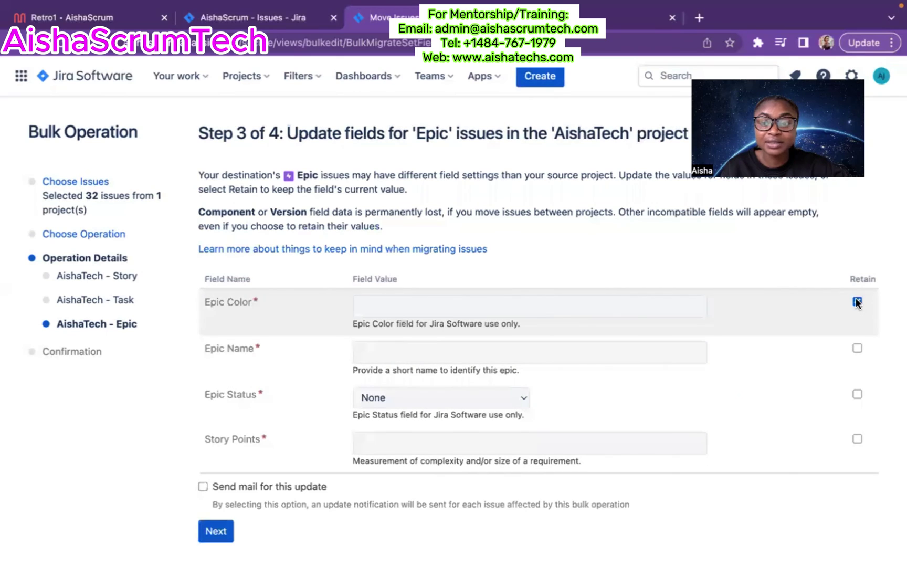
{"action": "left_click", "coordinate": [858, 347]}
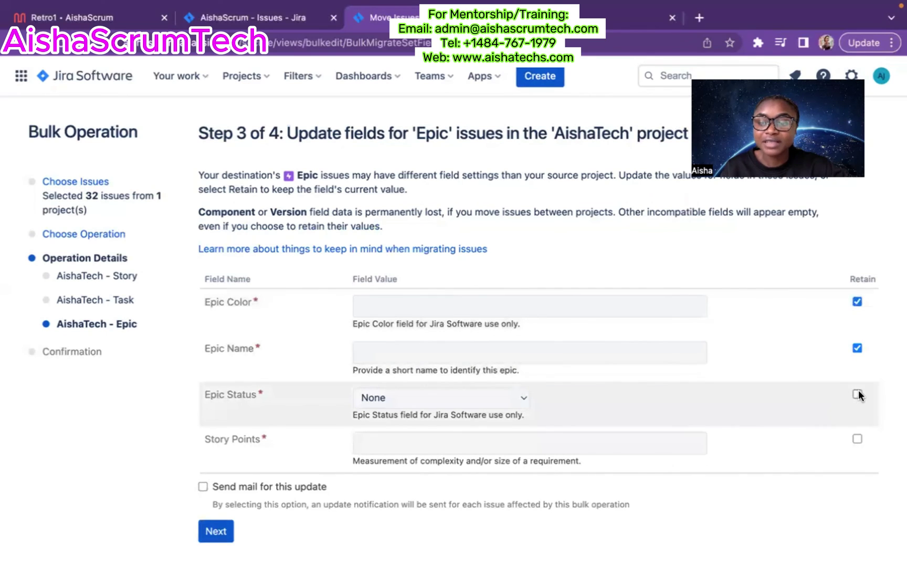
{"action": "left_click", "coordinate": [857, 394]}
{"action": "left_click", "coordinate": [858, 439]}
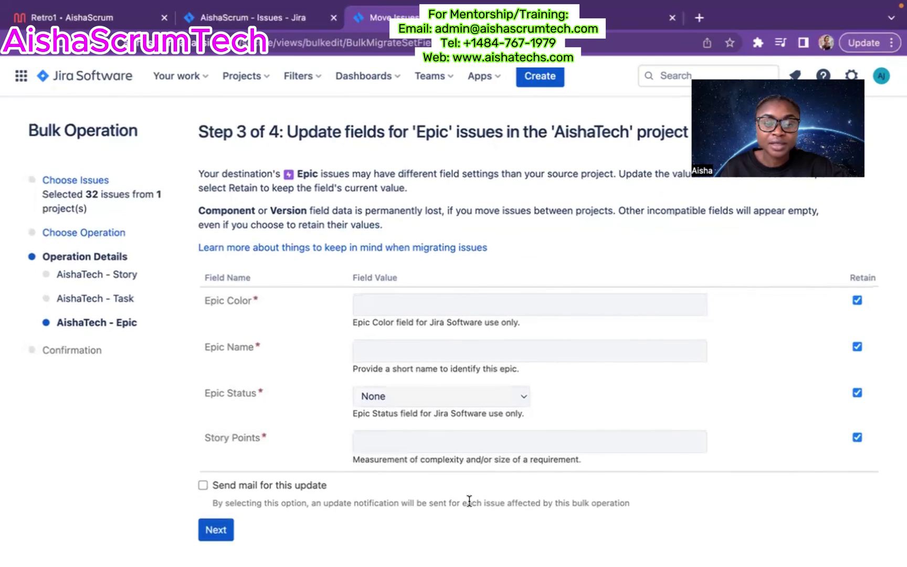
{"action": "left_click", "coordinate": [221, 533]}
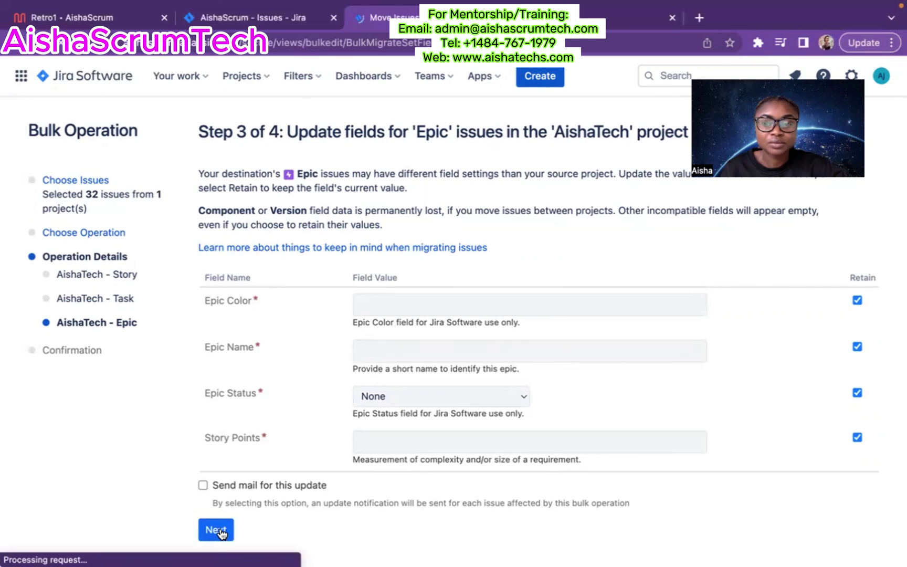
Step: Review the move summary for the Story, Sub-task, Task and Epic issues, then confirm the bulk move to AishaTech and close the completed operation
{"action": "scroll", "coordinate": [468, 404], "scroll_direction": "down", "scroll_amount": 20}
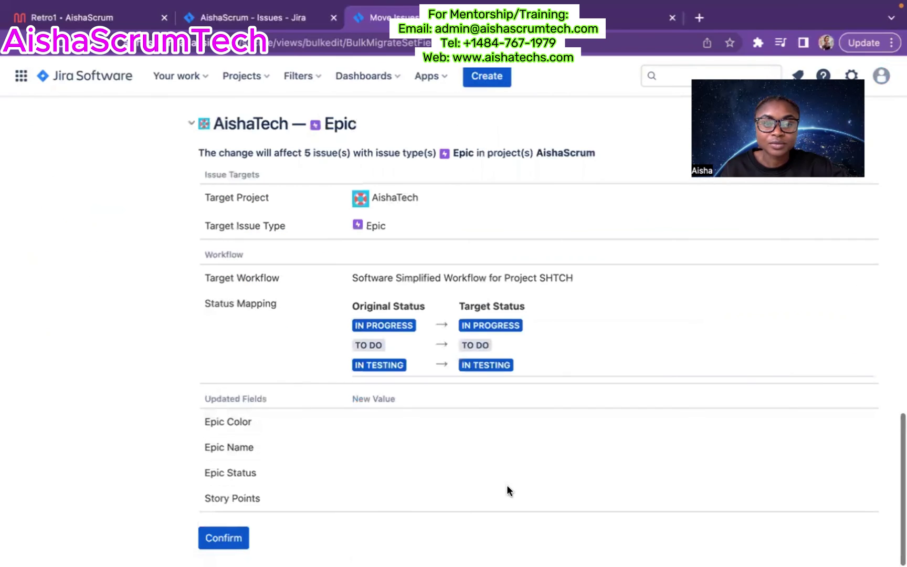
{"action": "scroll", "coordinate": [645, 368], "scroll_direction": "up", "scroll_amount": 20}
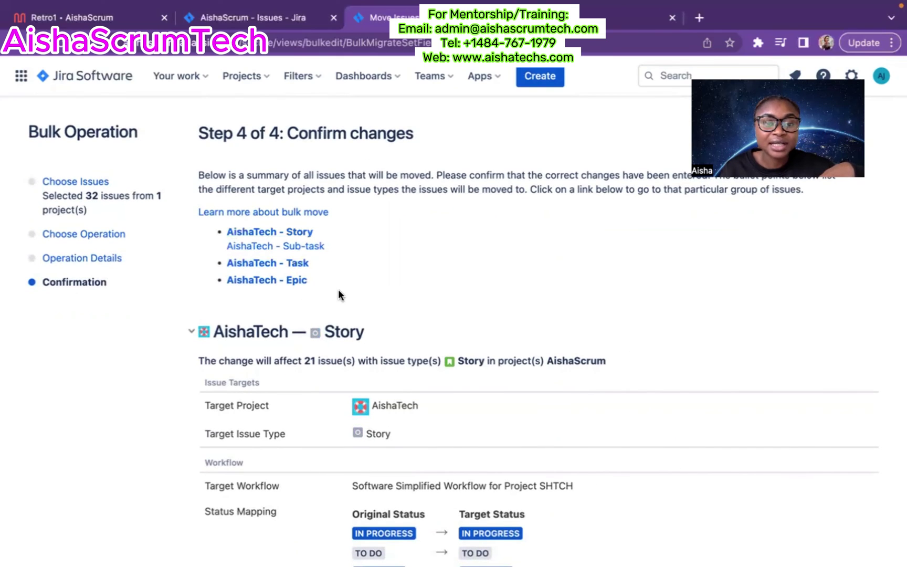
{"action": "scroll", "coordinate": [338, 289], "scroll_direction": "down", "scroll_amount": 1}
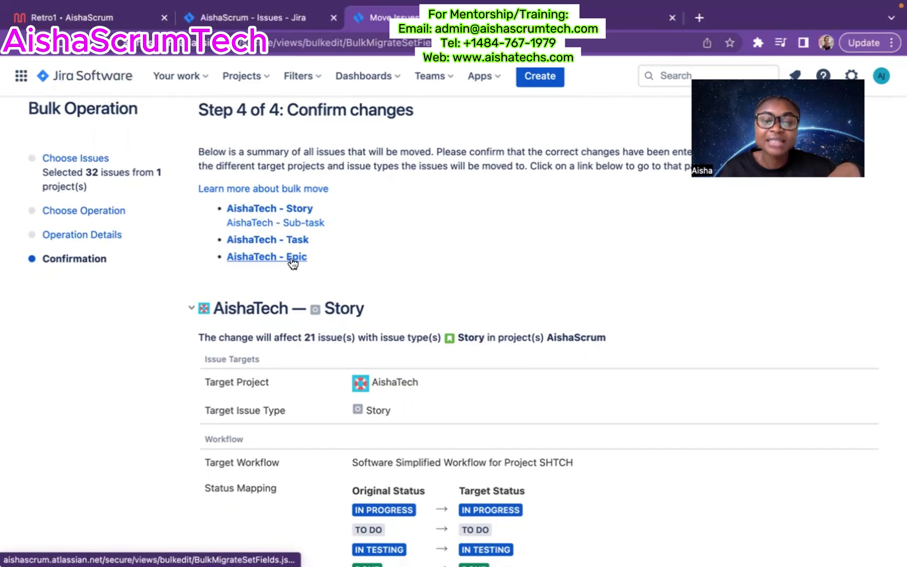
{"action": "scroll", "coordinate": [390, 239], "scroll_direction": "down", "scroll_amount": 5}
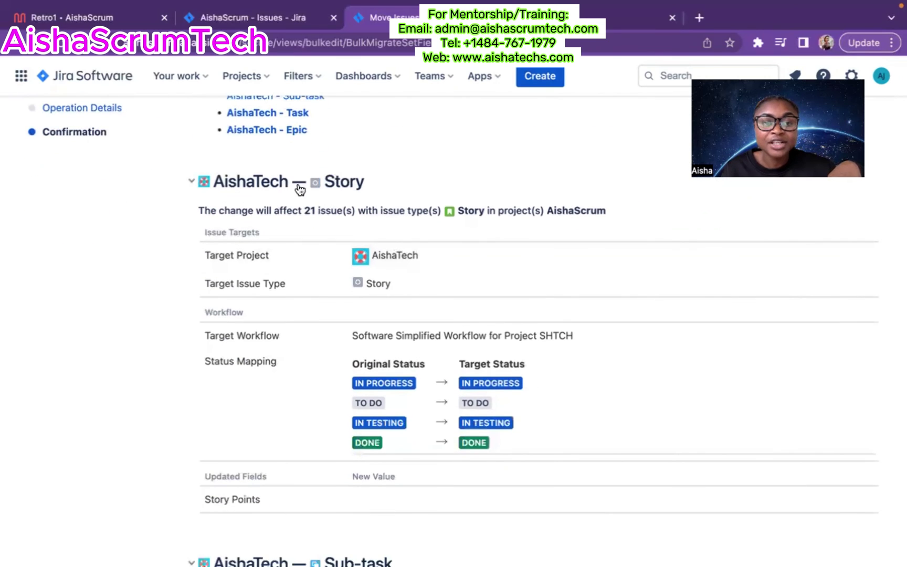
{"action": "scroll", "coordinate": [283, 370], "scroll_direction": "down", "scroll_amount": 4}
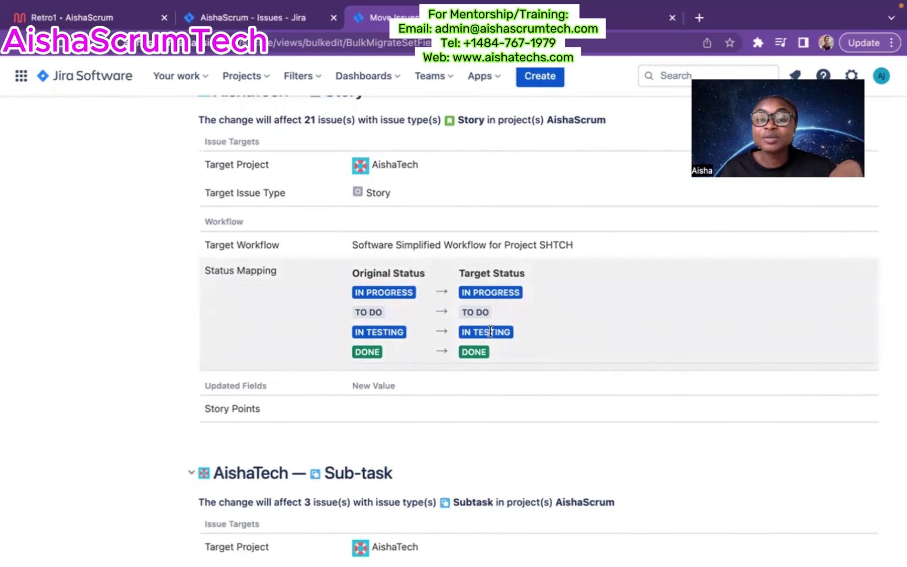
{"action": "scroll", "coordinate": [516, 330], "scroll_direction": "down", "scroll_amount": 5}
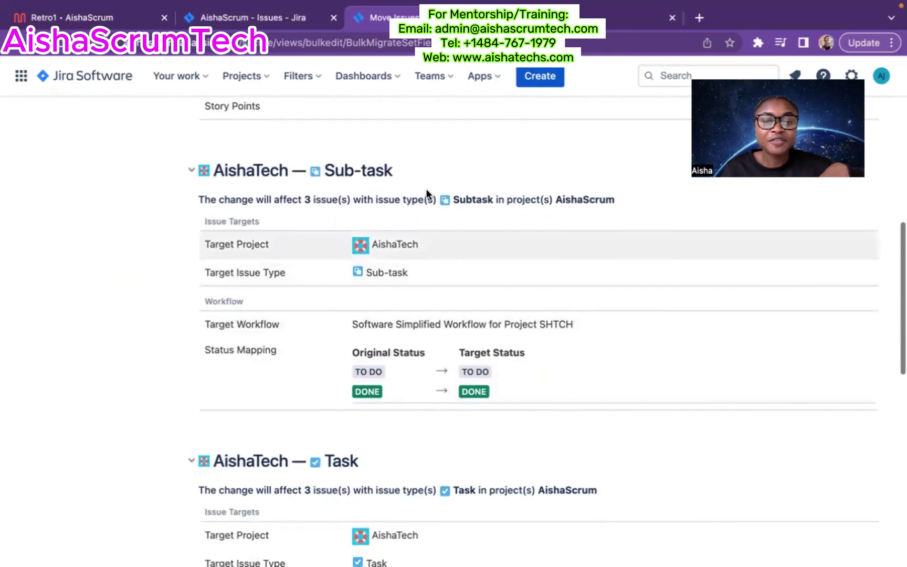
{"action": "scroll", "coordinate": [430, 299], "scroll_direction": "down", "scroll_amount": 1}
{"action": "scroll", "coordinate": [430, 300], "scroll_direction": "down", "scroll_amount": 2}
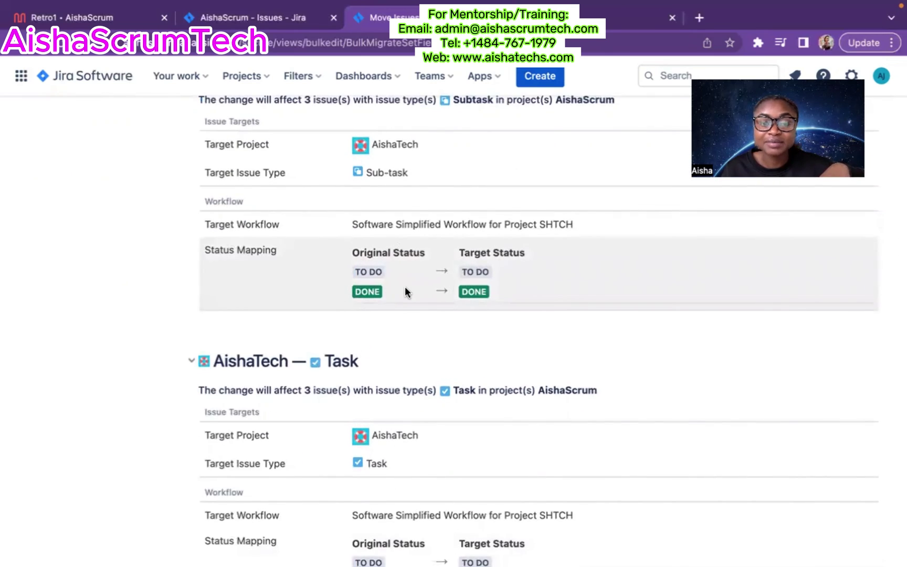
{"action": "scroll", "coordinate": [404, 291], "scroll_direction": "down", "scroll_amount": 2}
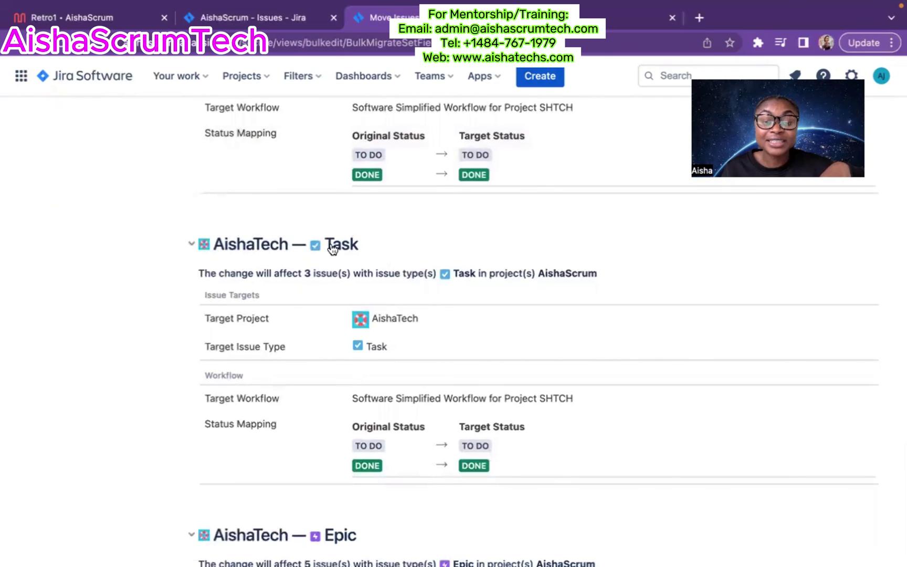
{"action": "scroll", "coordinate": [333, 372], "scroll_direction": "down", "scroll_amount": 7}
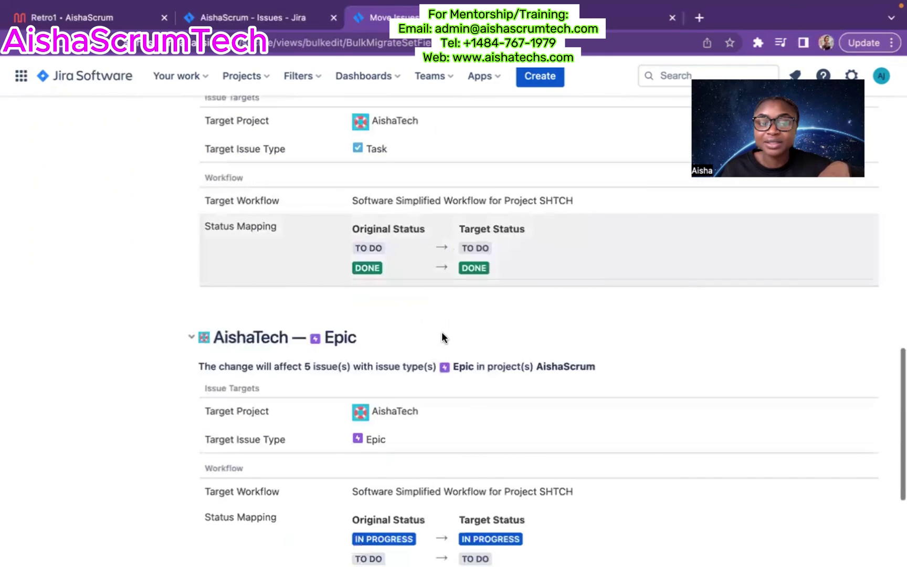
{"action": "scroll", "coordinate": [433, 409], "scroll_direction": "down", "scroll_amount": 1}
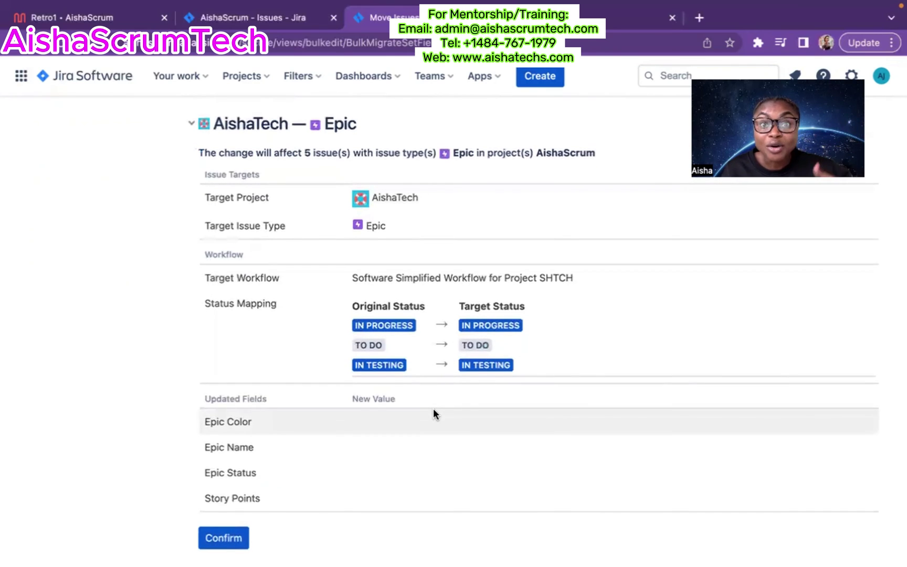
{"action": "left_click", "coordinate": [224, 539]}
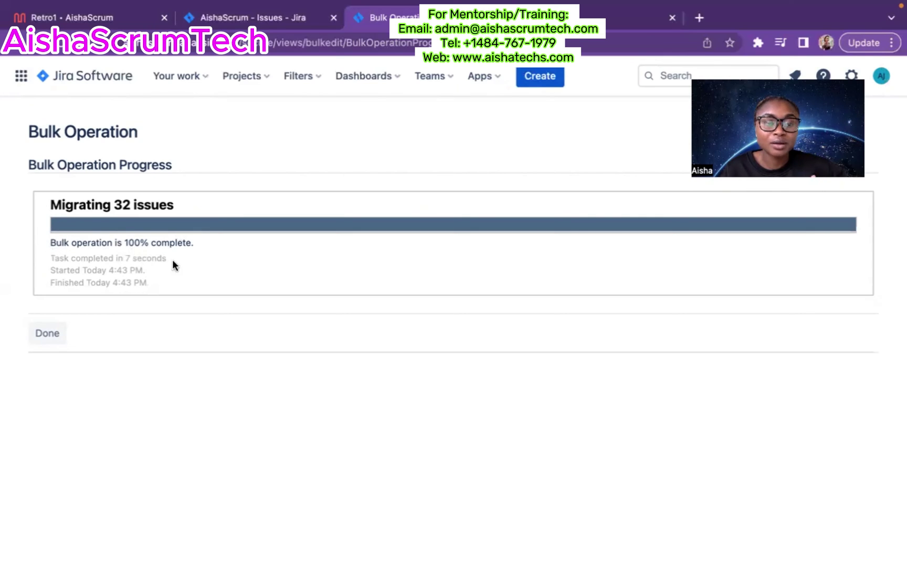
{"action": "left_click", "coordinate": [45, 335]}
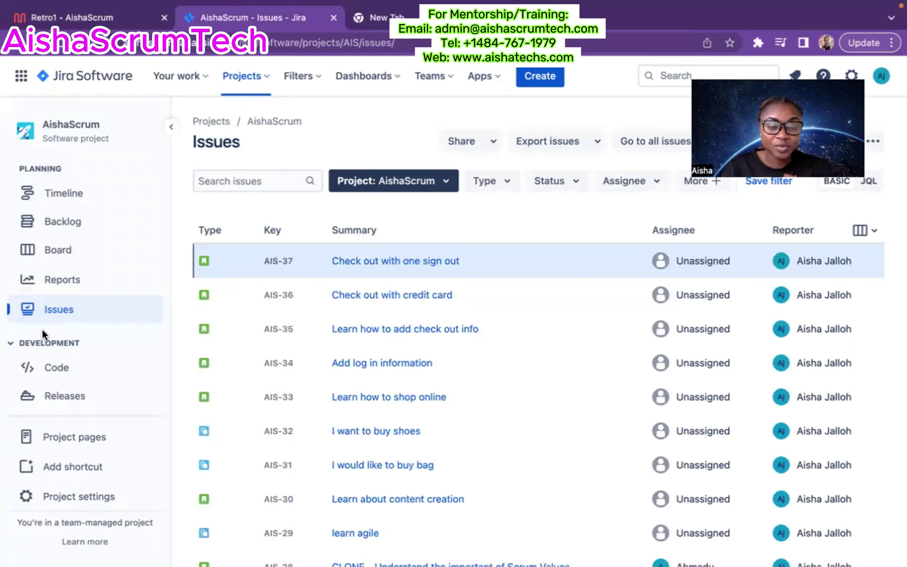
Step: Check the AishaScrum backlog for any issues left behind by the move
{"action": "left_click", "coordinate": [60, 223]}
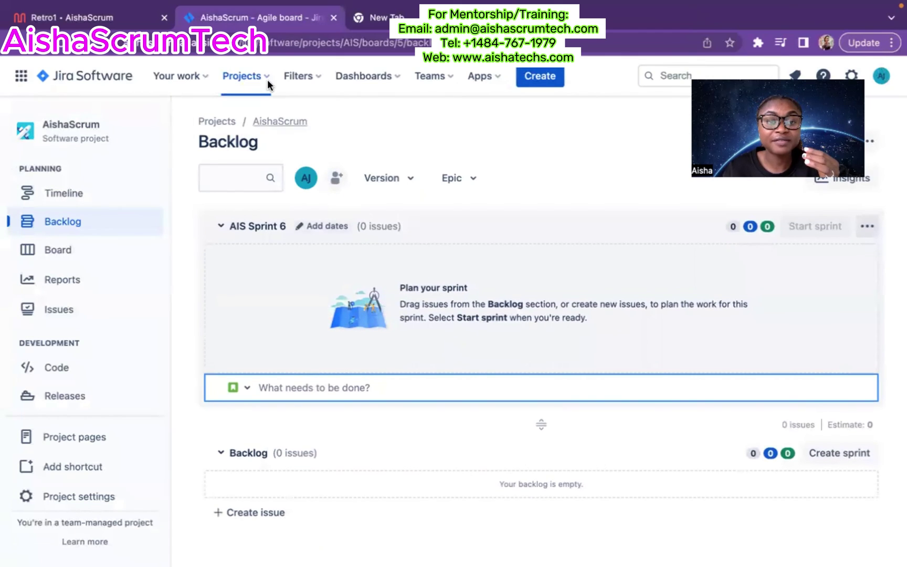
{"action": "scroll", "coordinate": [372, 286], "scroll_direction": "down", "scroll_amount": 1}
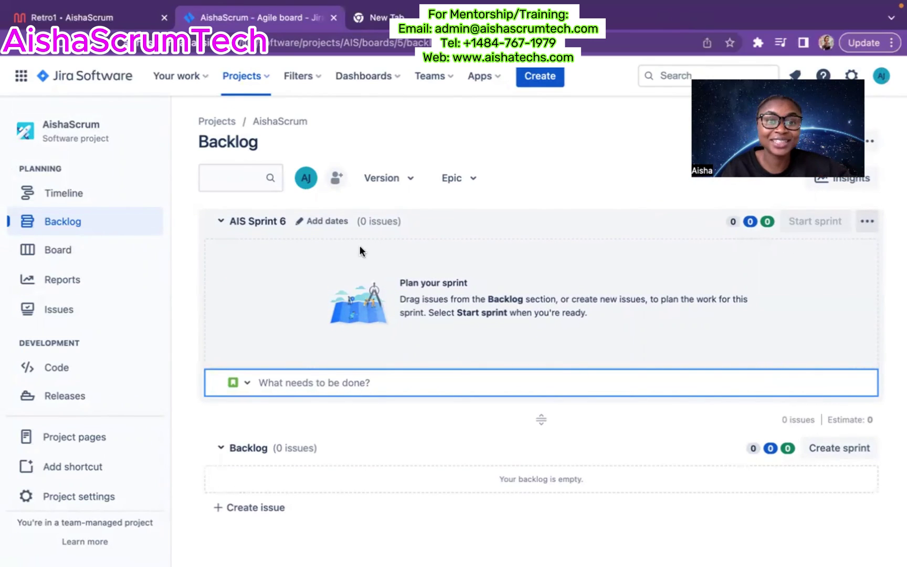
Step: Open the AishaTech (SHTCH) project and examine its backlog and Kanban board for the moved issues
{"action": "left_click", "coordinate": [257, 84]}
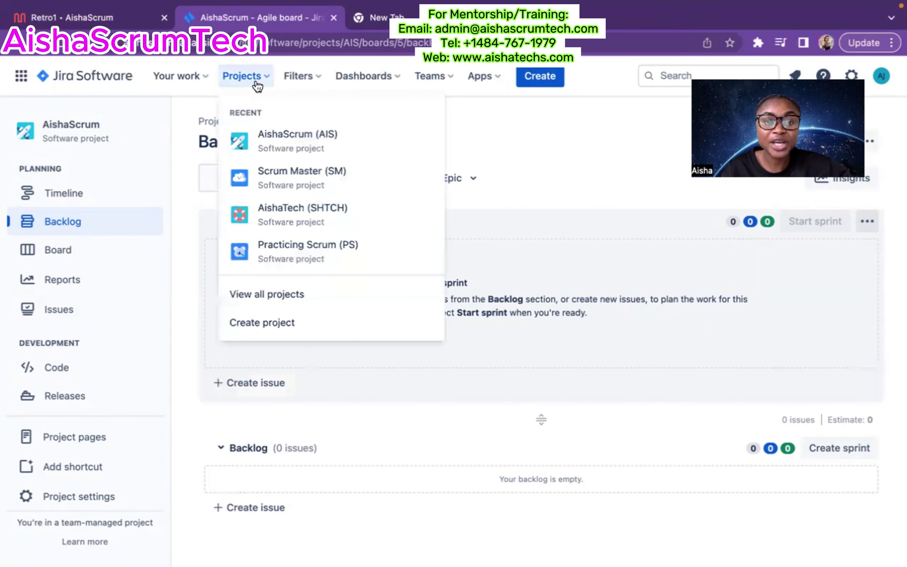
{"action": "left_click", "coordinate": [287, 219]}
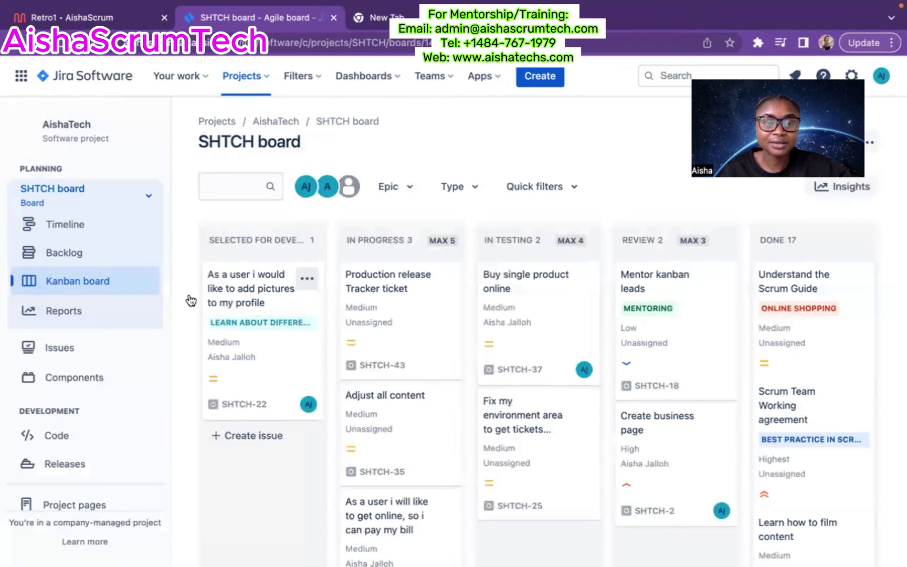
{"action": "left_click", "coordinate": [70, 254]}
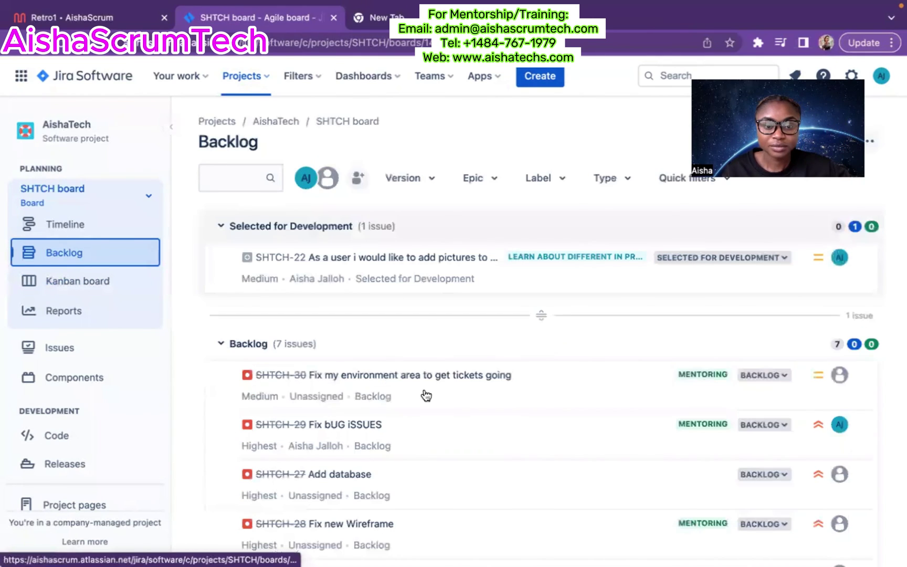
{"action": "scroll", "coordinate": [399, 424], "scroll_direction": "down", "scroll_amount": 3}
{"action": "scroll", "coordinate": [400, 425], "scroll_direction": "down", "scroll_amount": 2}
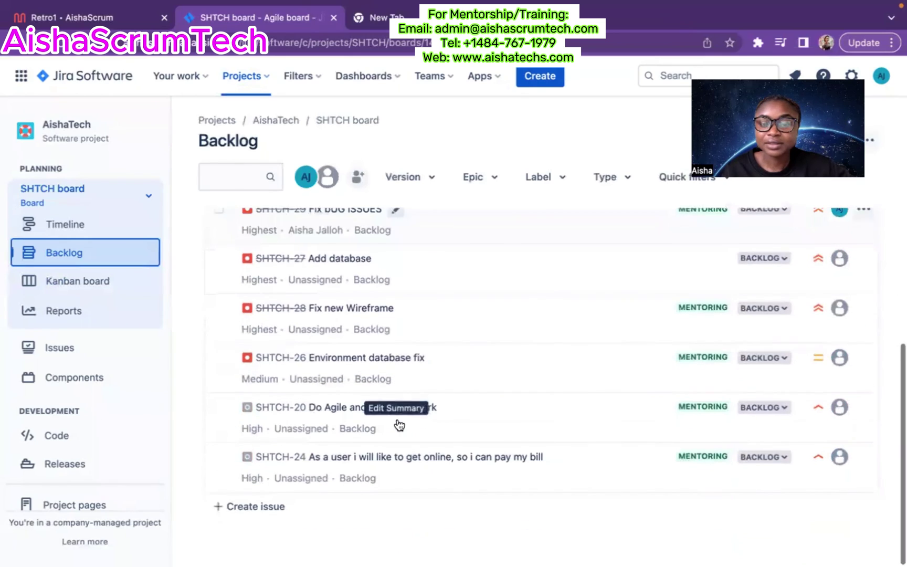
{"action": "scroll", "coordinate": [399, 425], "scroll_direction": "up", "scroll_amount": 5}
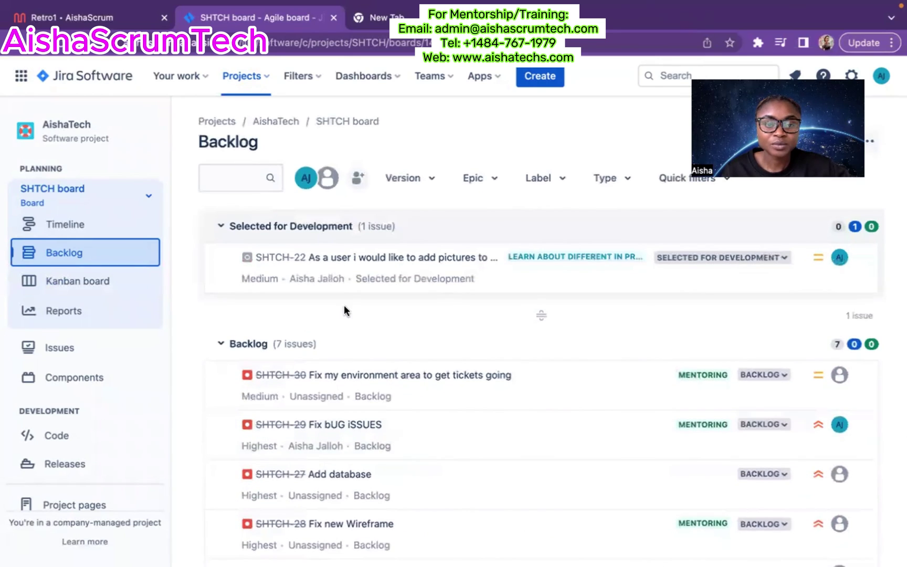
{"action": "left_click", "coordinate": [77, 283]}
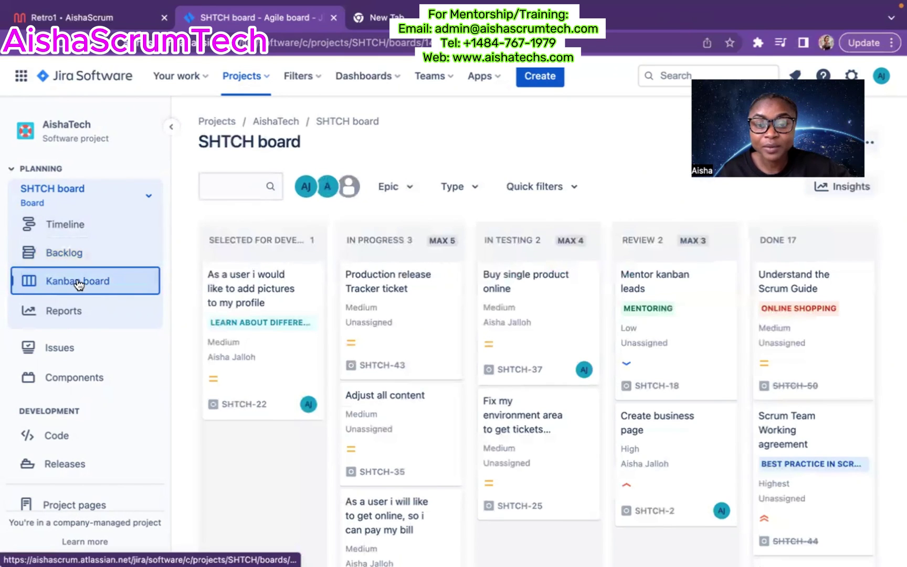
{"action": "scroll", "coordinate": [476, 310], "scroll_direction": "down", "scroll_amount": 10}
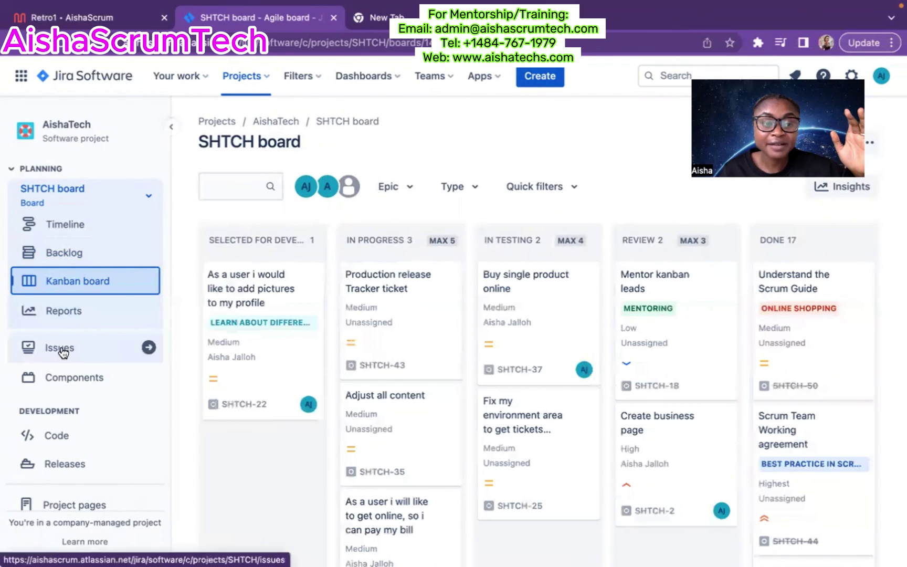
Step: Examine the AishaTech issue list for the moved issues, checking their types, keys, statuses, dates, labels and parents
{"action": "left_click", "coordinate": [63, 352]}
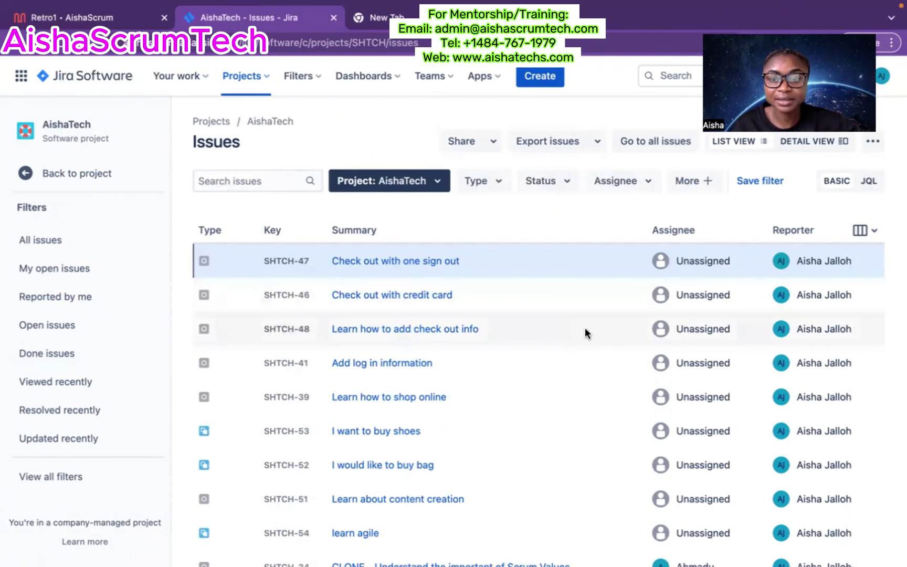
{"action": "scroll", "coordinate": [649, 340], "scroll_direction": "right", "scroll_amount": 6}
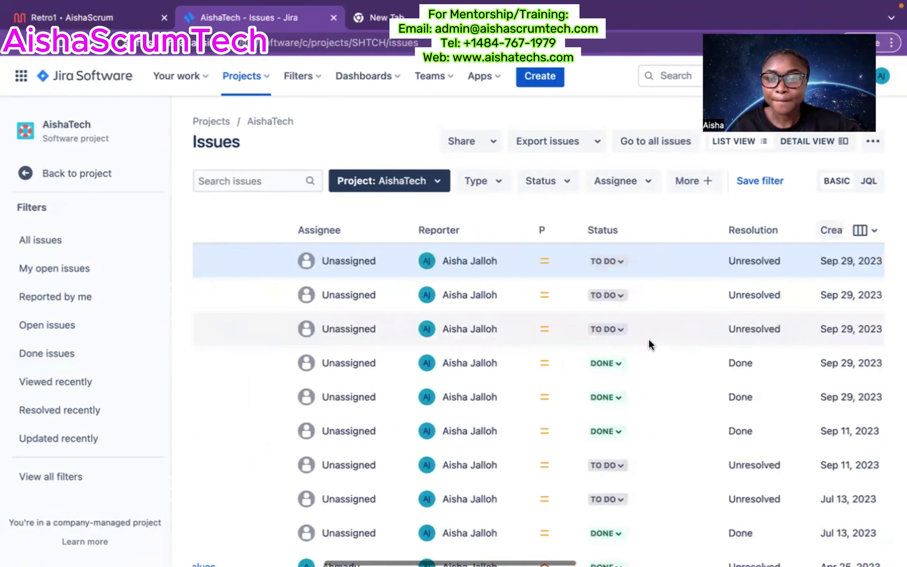
{"action": "scroll", "coordinate": [649, 340], "scroll_direction": "right", "scroll_amount": 10}
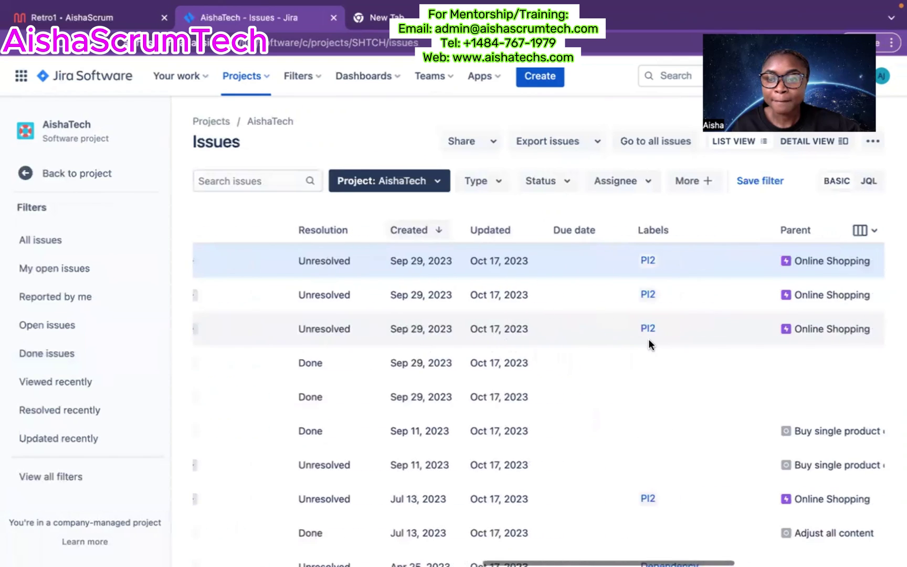
{"action": "scroll", "coordinate": [649, 342], "scroll_direction": "right", "scroll_amount": 7}
{"action": "scroll", "coordinate": [649, 343], "scroll_direction": "left", "scroll_amount": 10}
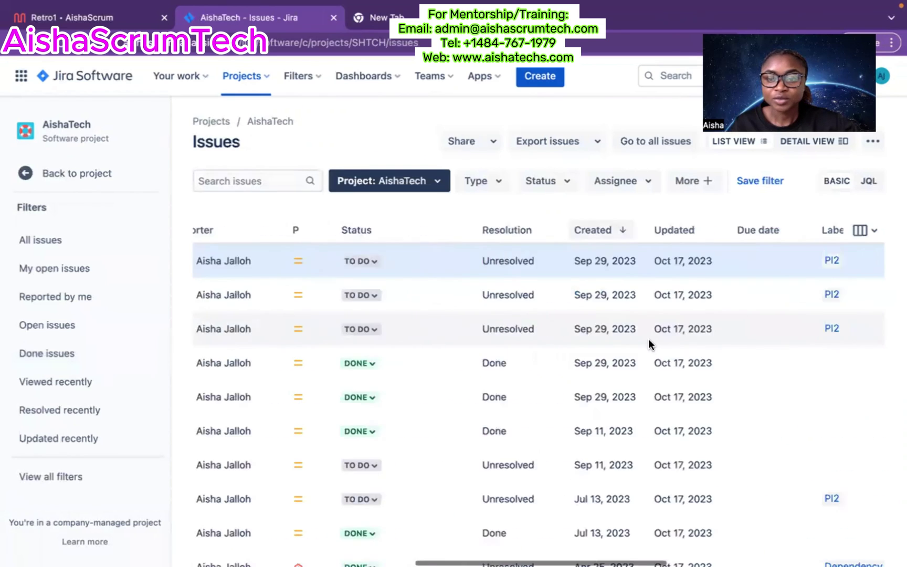
{"action": "scroll", "coordinate": [649, 342], "scroll_direction": "left", "scroll_amount": 5}
{"action": "scroll", "coordinate": [650, 342], "scroll_direction": "down", "scroll_amount": 3}
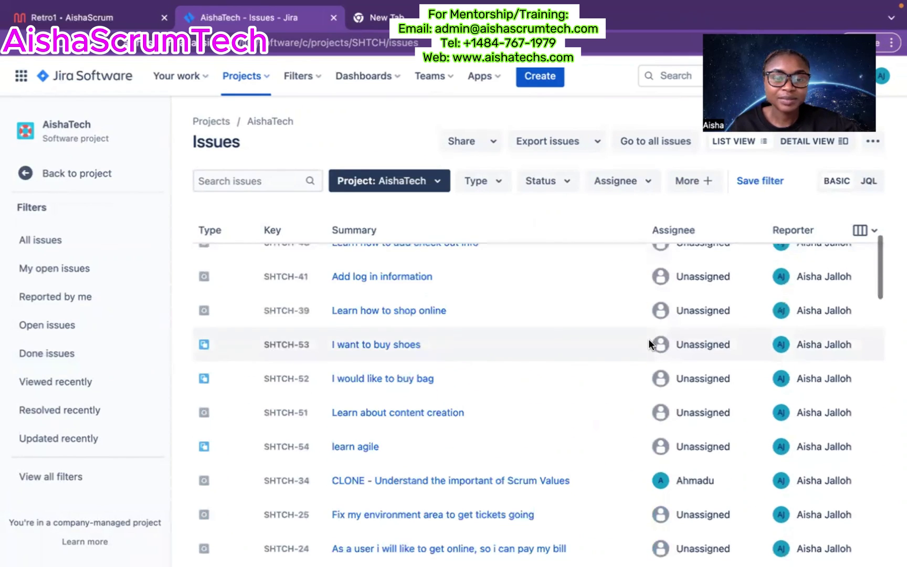
{"action": "scroll", "coordinate": [649, 342], "scroll_direction": "down", "scroll_amount": 15}
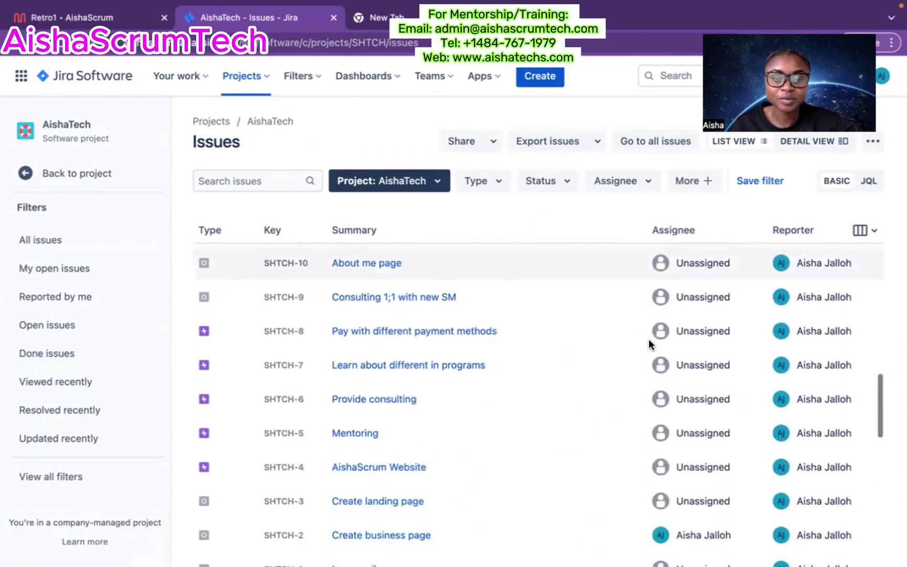
{"action": "scroll", "coordinate": [649, 342], "scroll_direction": "down", "scroll_amount": 8}
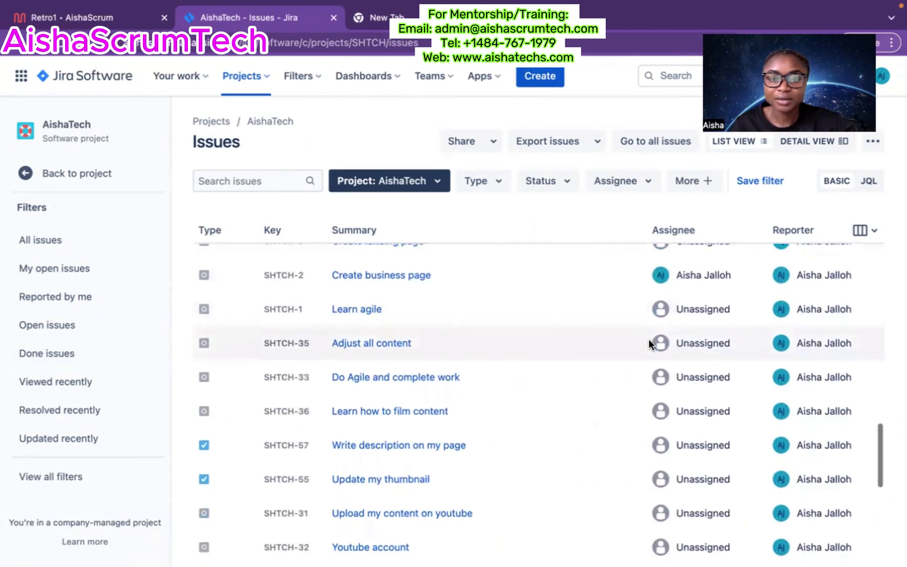
{"action": "scroll", "coordinate": [649, 342], "scroll_direction": "down", "scroll_amount": 3}
{"action": "scroll", "coordinate": [649, 342], "scroll_direction": "right", "scroll_amount": 6}
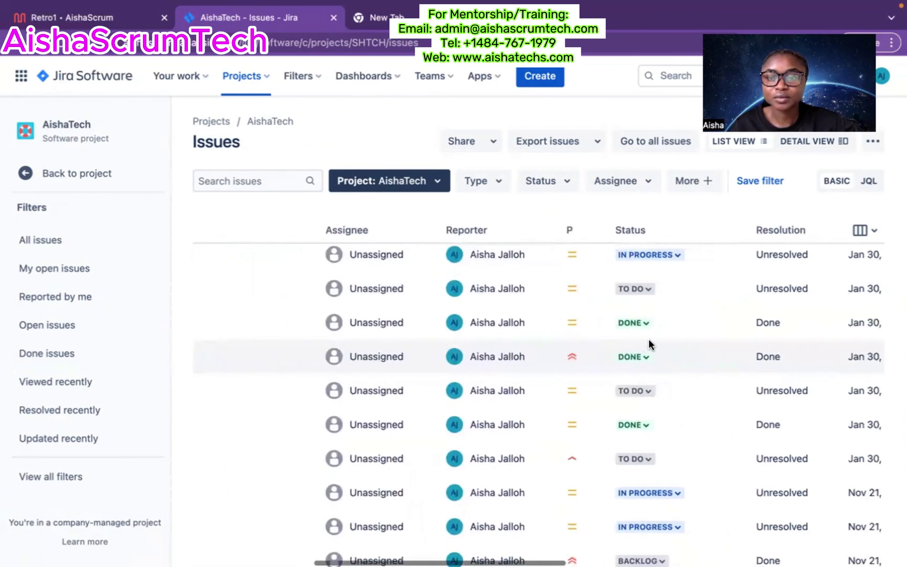
{"action": "scroll", "coordinate": [649, 344], "scroll_direction": "right", "scroll_amount": 3}
{"action": "scroll", "coordinate": [649, 344], "scroll_direction": "down", "scroll_amount": 5}
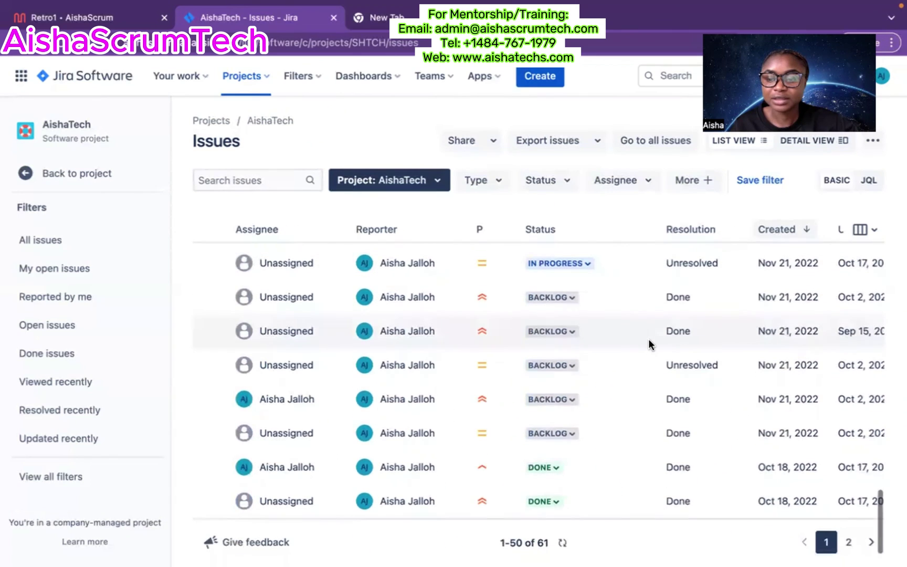
{"action": "scroll", "coordinate": [649, 343], "scroll_direction": "right", "scroll_amount": 4}
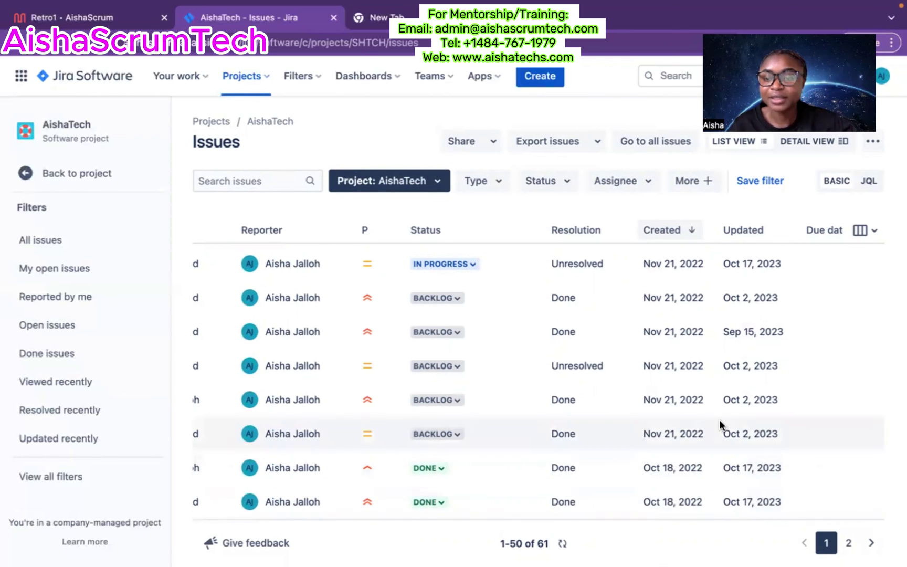
{"action": "scroll", "coordinate": [719, 420], "scroll_direction": "up", "scroll_amount": 5}
{"action": "scroll", "coordinate": [721, 424], "scroll_direction": "up", "scroll_amount": 10}
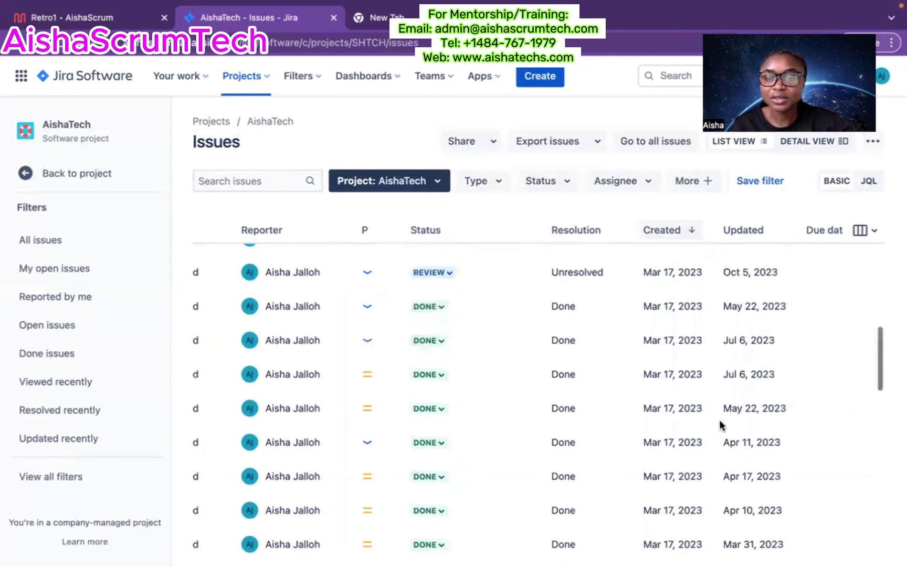
{"action": "scroll", "coordinate": [634, 312], "scroll_direction": "left", "scroll_amount": 8}
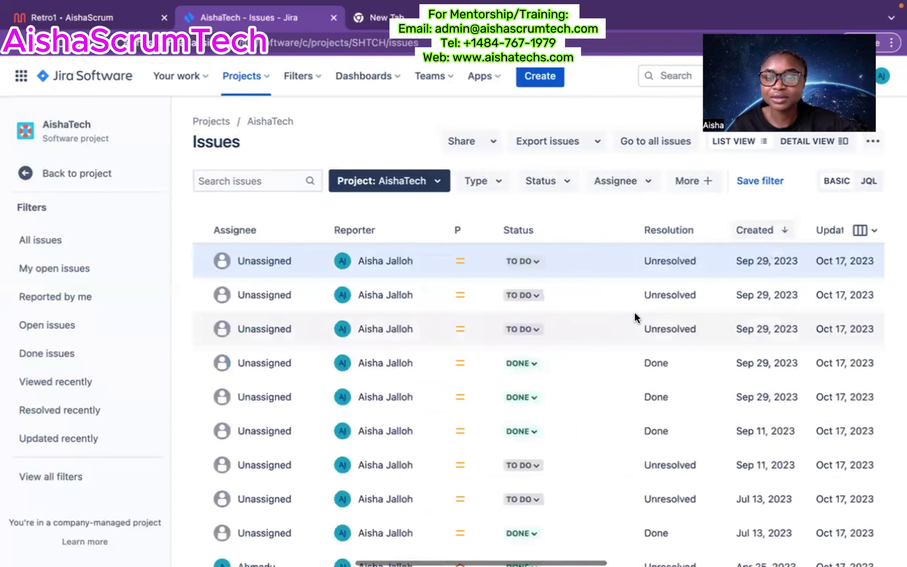
{"action": "scroll", "coordinate": [635, 312], "scroll_direction": "left", "scroll_amount": 2}
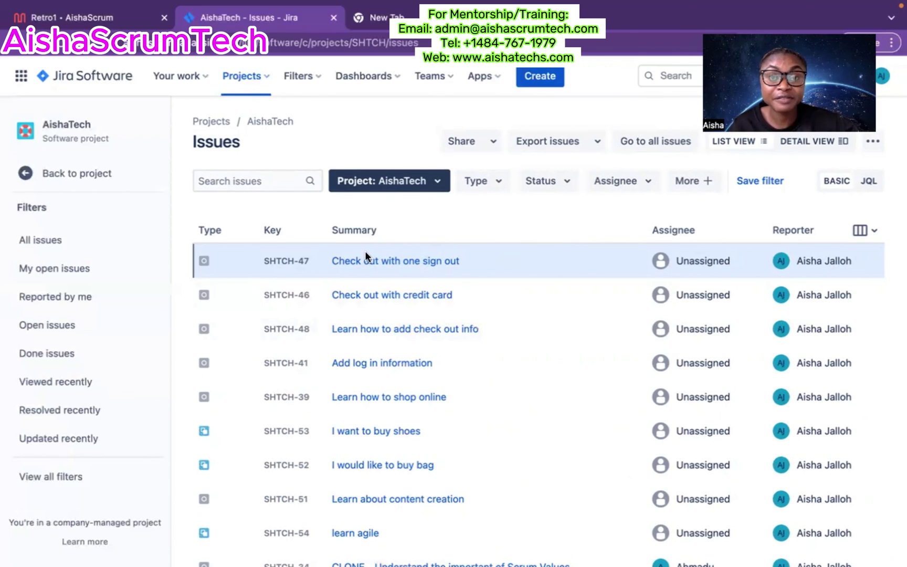
Step: Return from the issue filters to the AishaTech project navigation and open the SHTCH board's timeline
{"action": "left_click", "coordinate": [40, 174]}
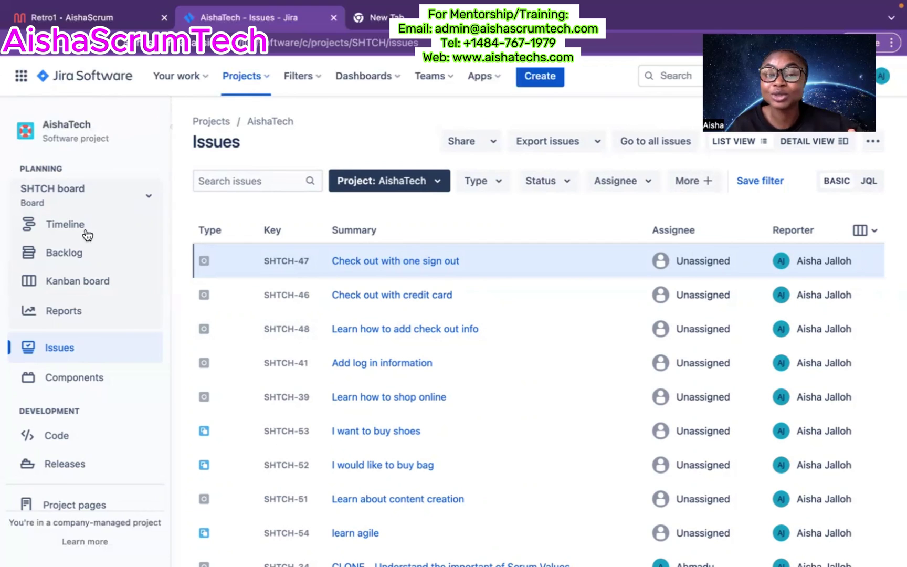
{"action": "left_click", "coordinate": [64, 229]}
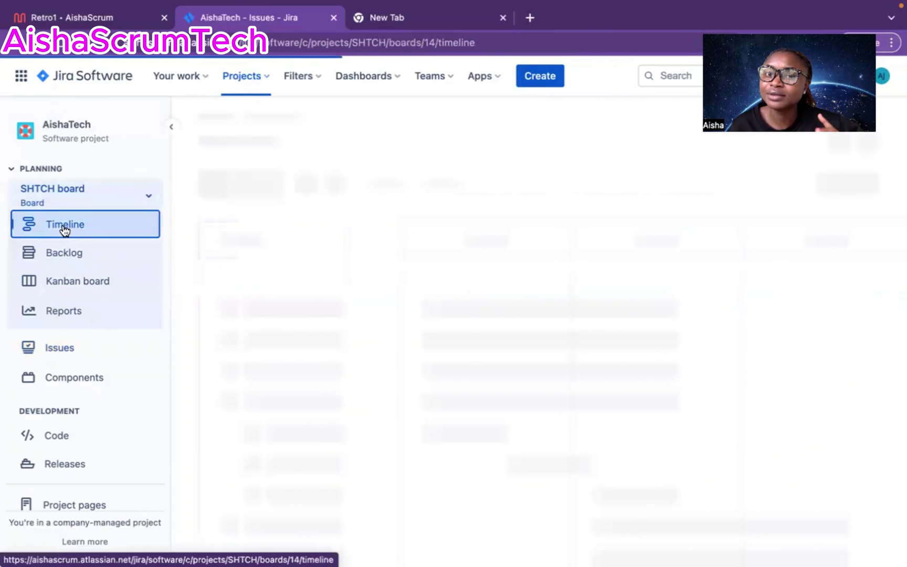